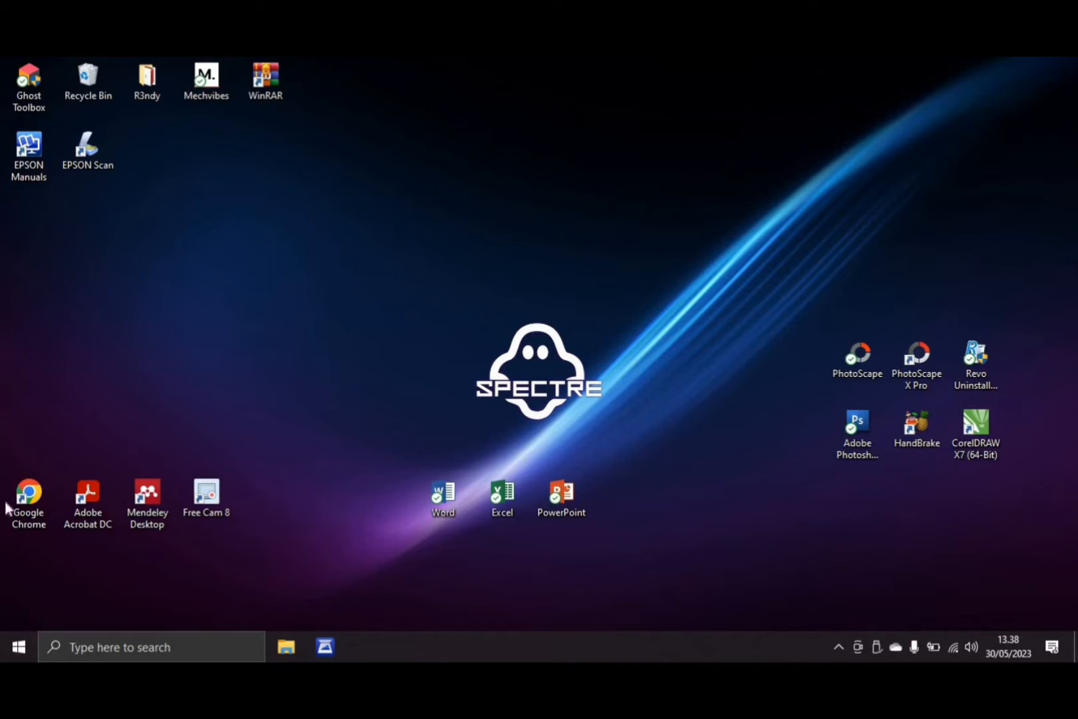
Open Google Chrome with the second profile in a maximized window and go to Google Classroom through the recent search "classroom"
double_click(30, 500)
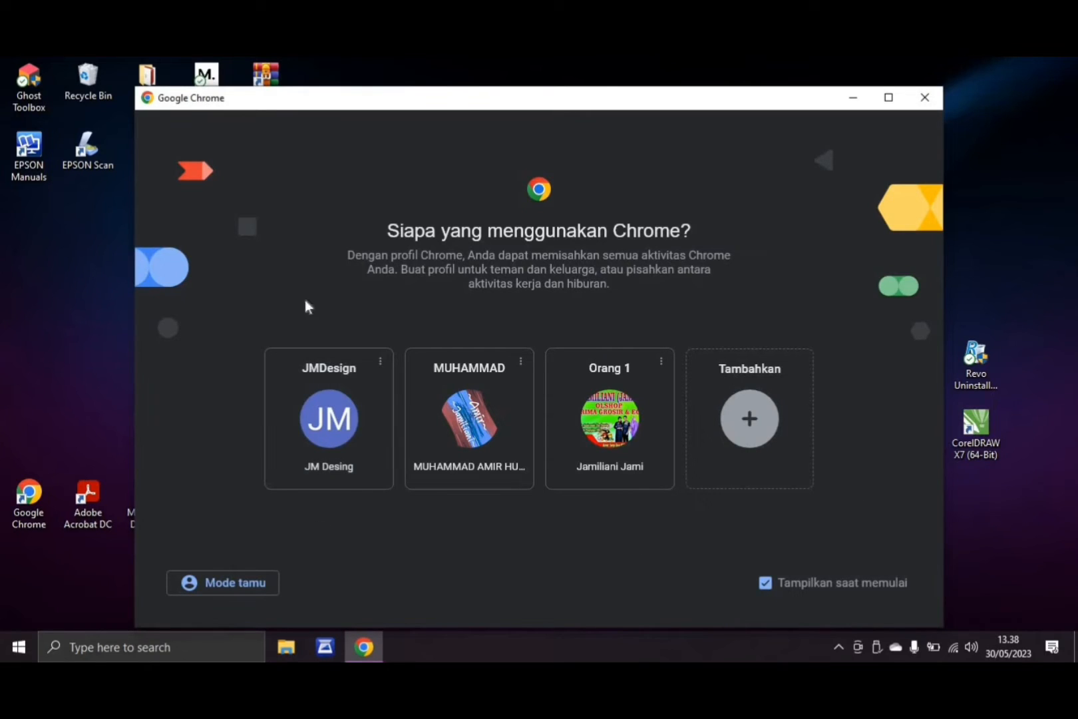
click(470, 445)
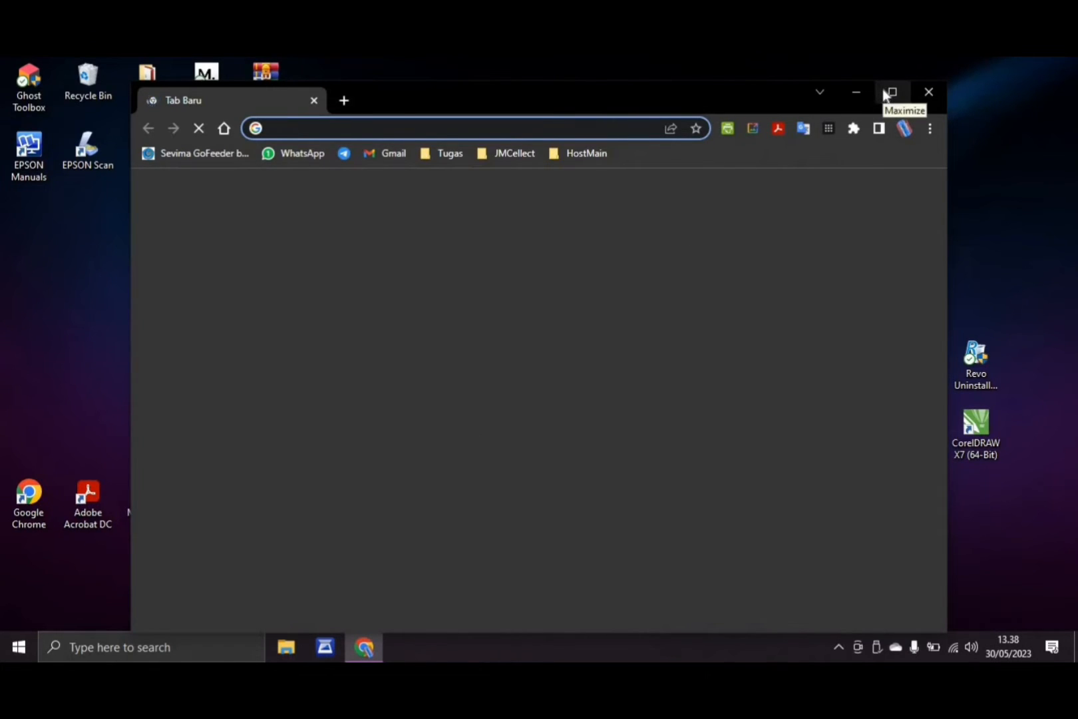
click(887, 92)
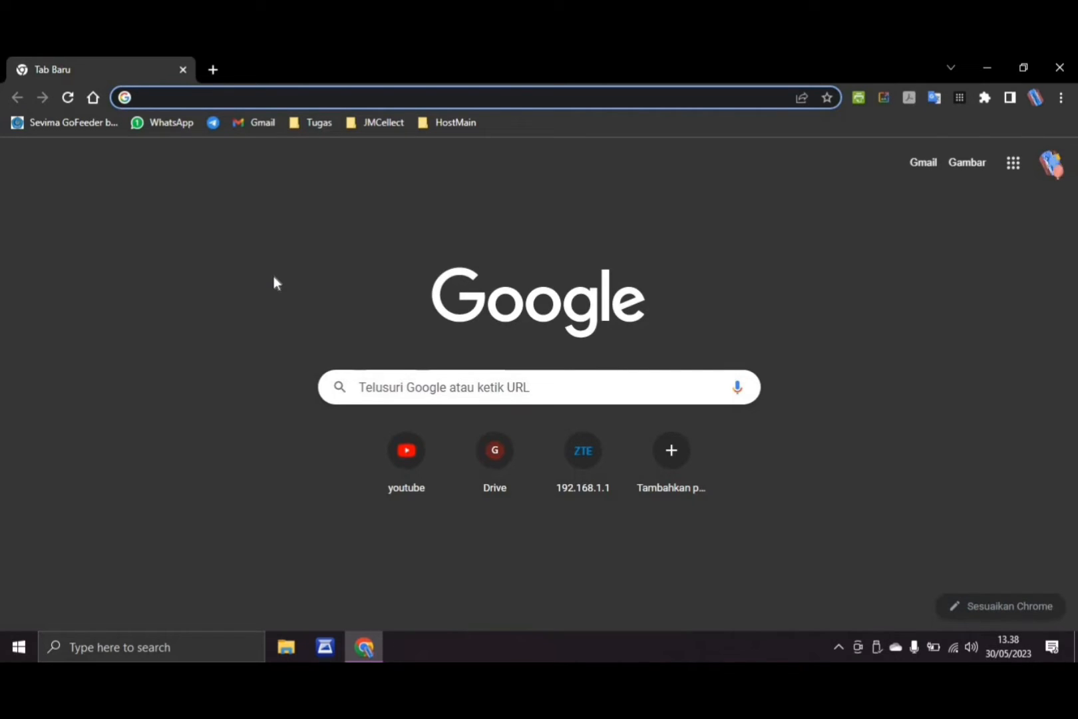
click(412, 388)
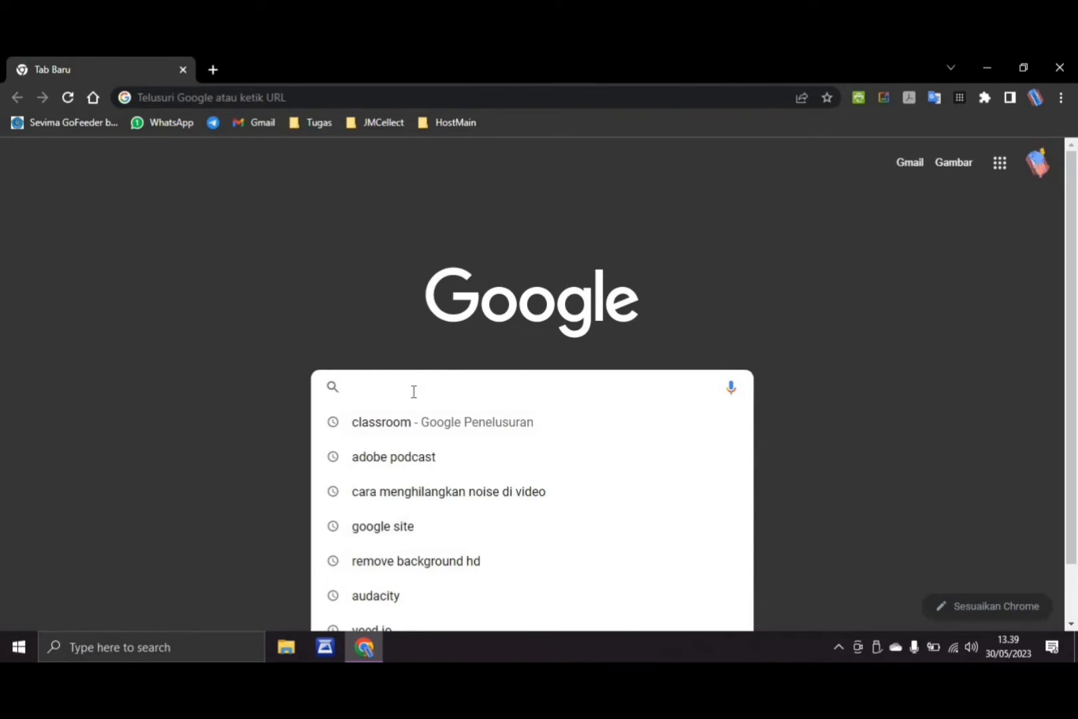
click(386, 422)
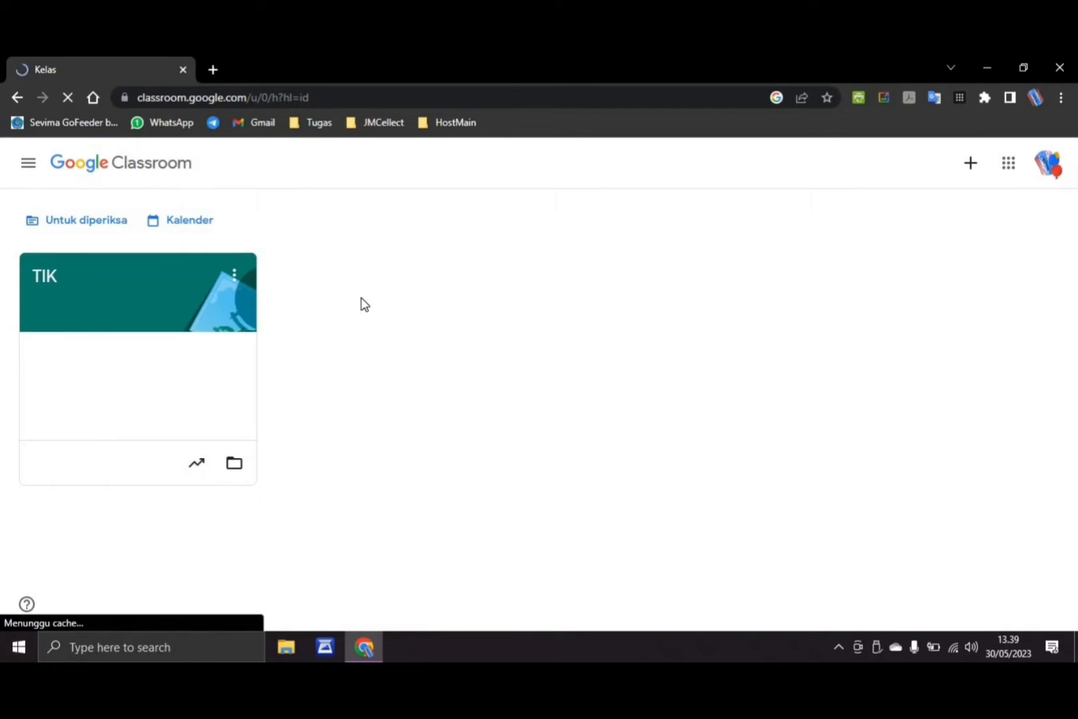
Close the Classroom page and all remaining browser tabs to return to the desktop
click(211, 69)
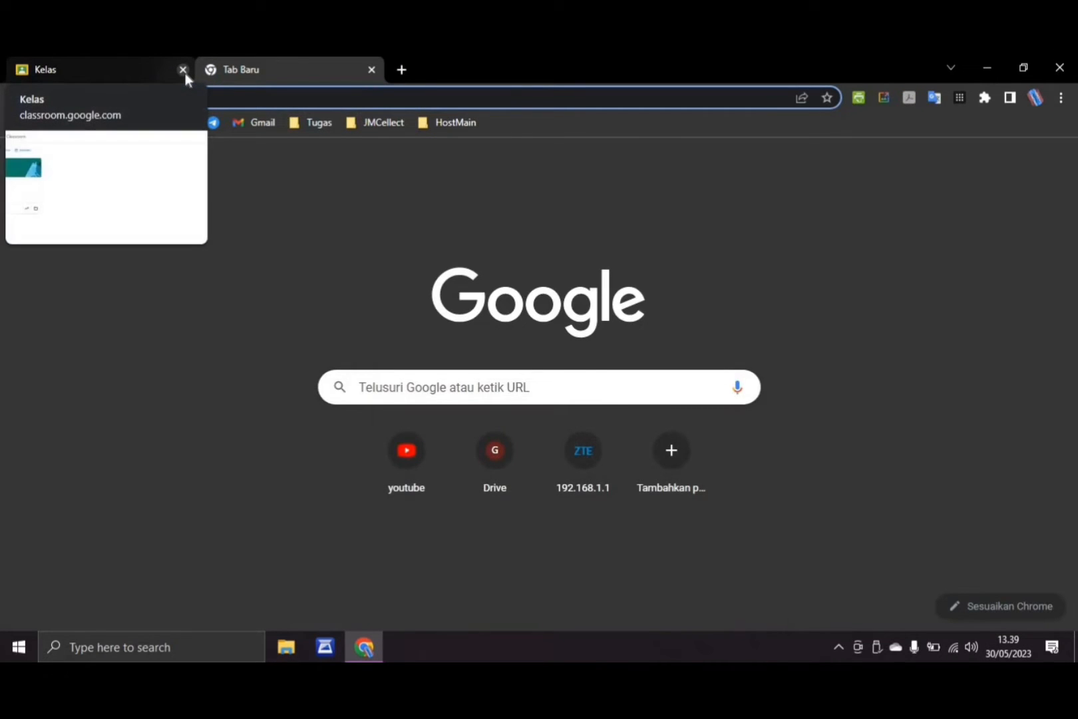
click(183, 69)
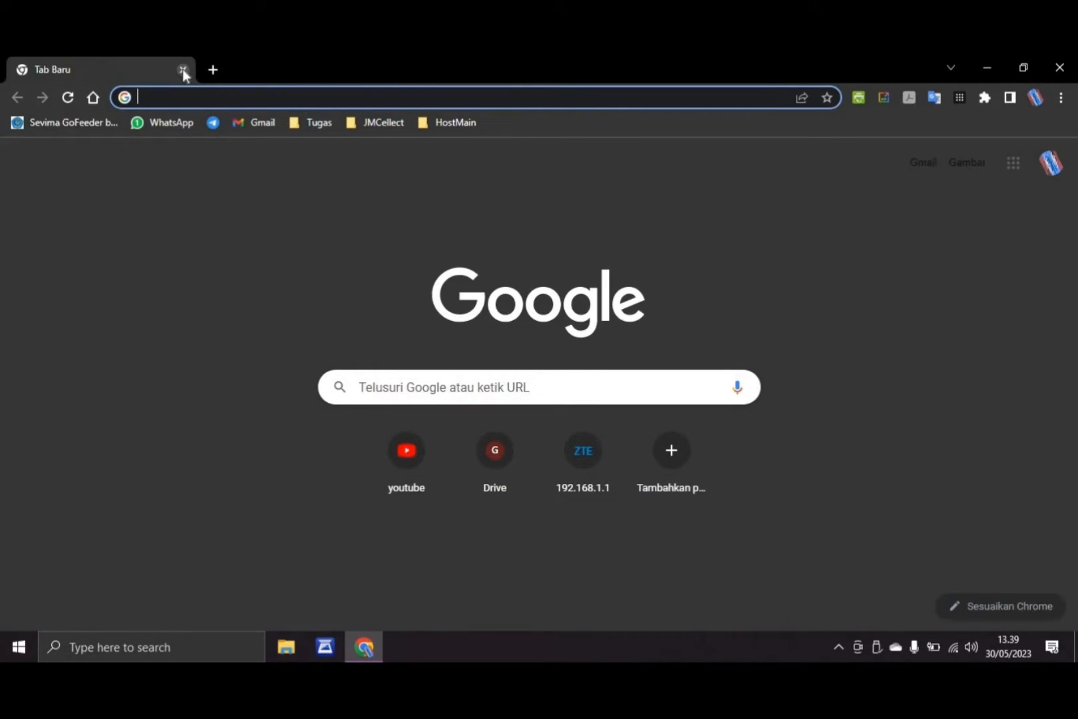
click(181, 69)
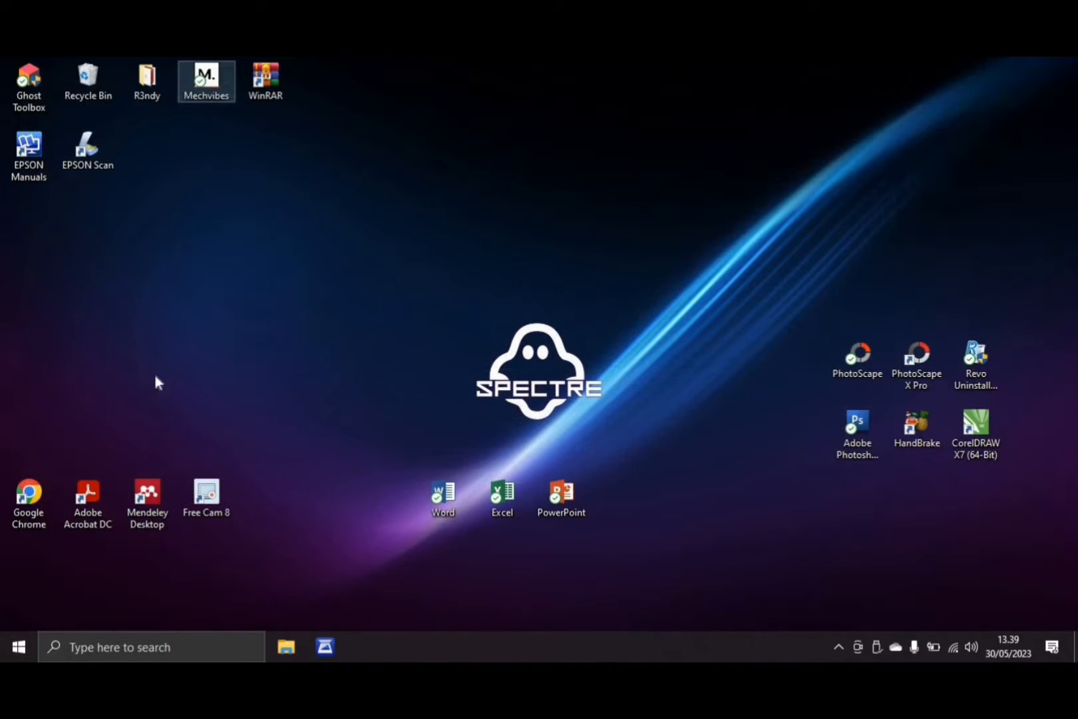
Open Google Chrome with the second profile and maximize its window
double_click(18, 488)
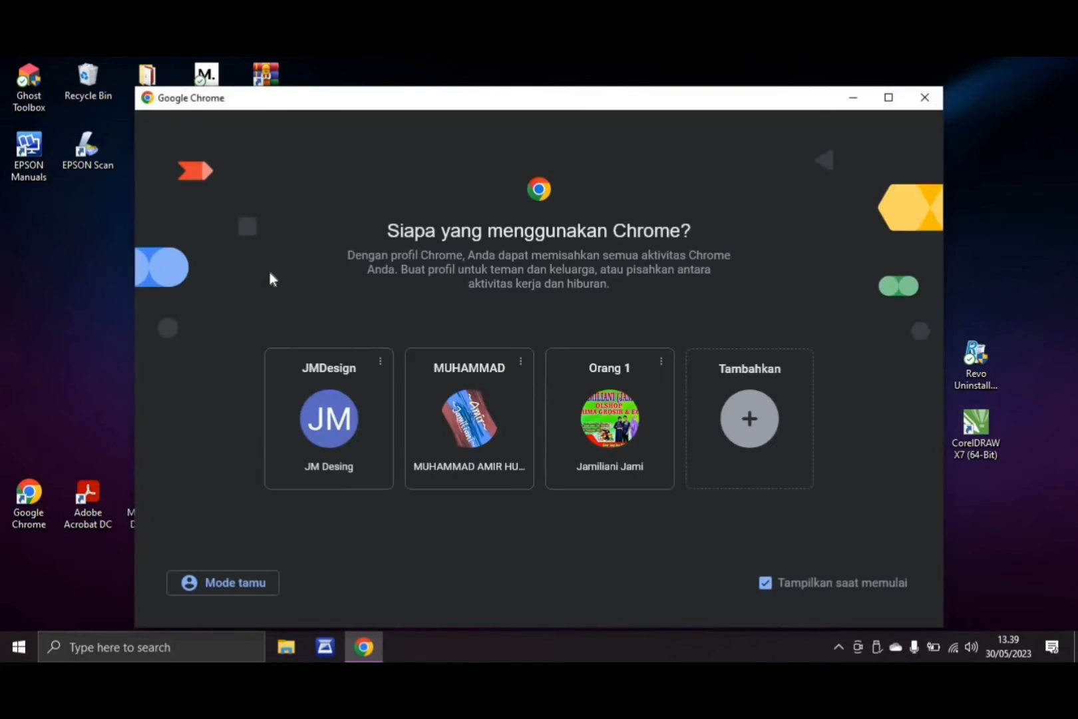
click(507, 434)
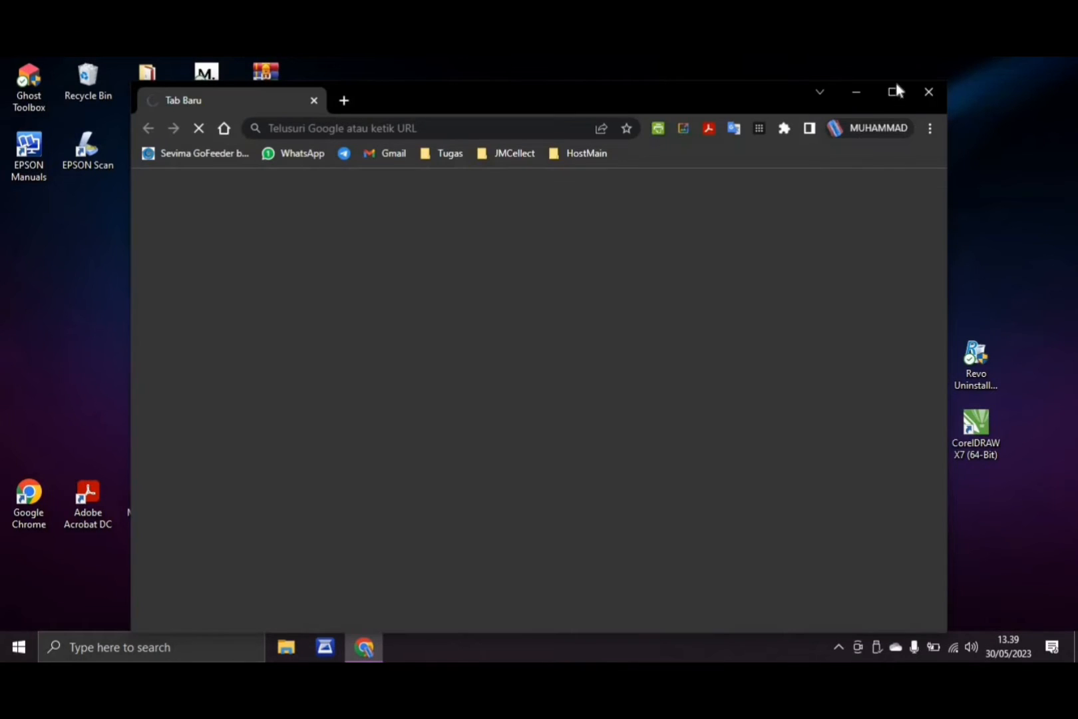
click(894, 91)
double_click(894, 91)
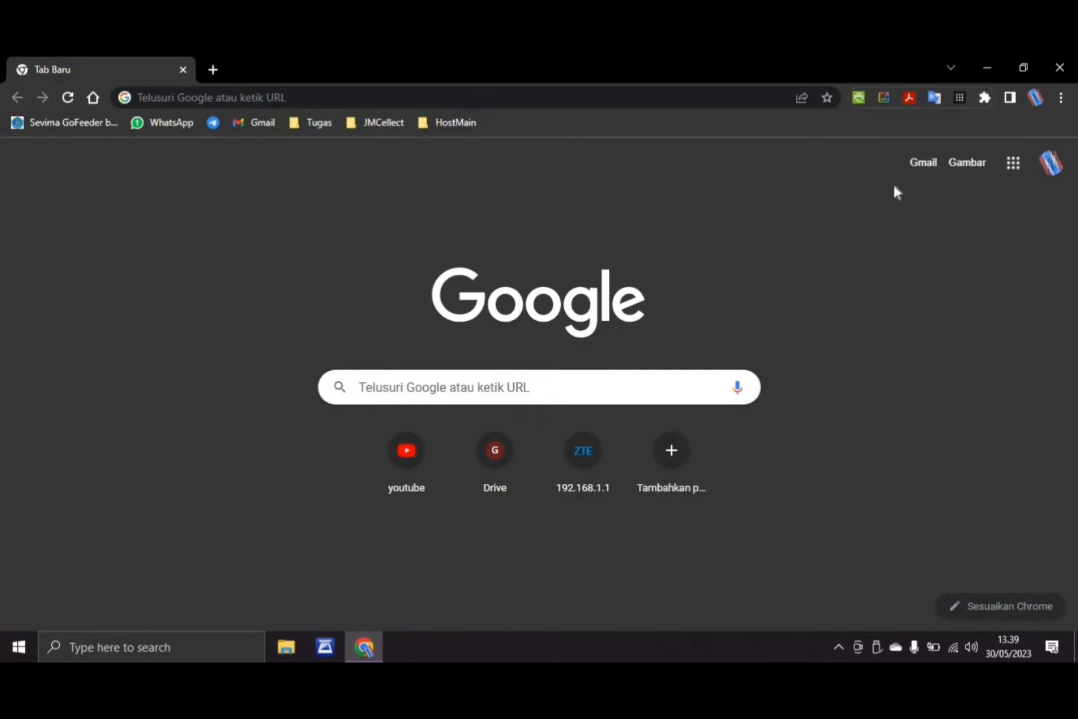
Open Classroom from the list of Google apps on the new tab page
click(1011, 173)
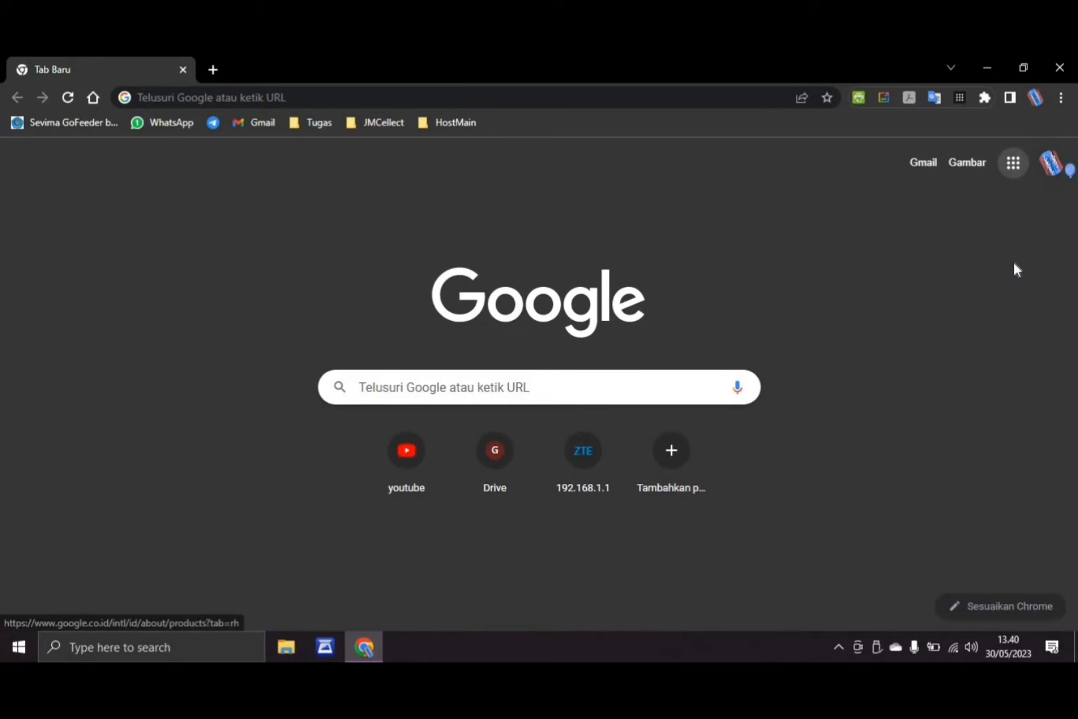
scroll(1014, 262, down, 3)
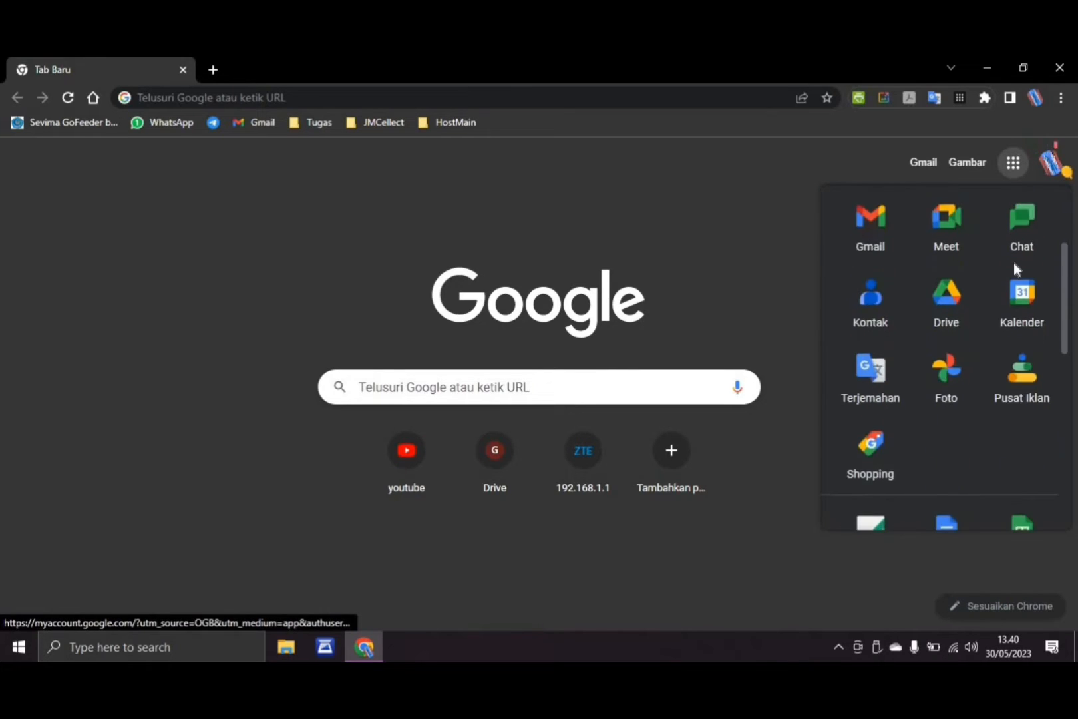
scroll(1013, 262, down, 5)
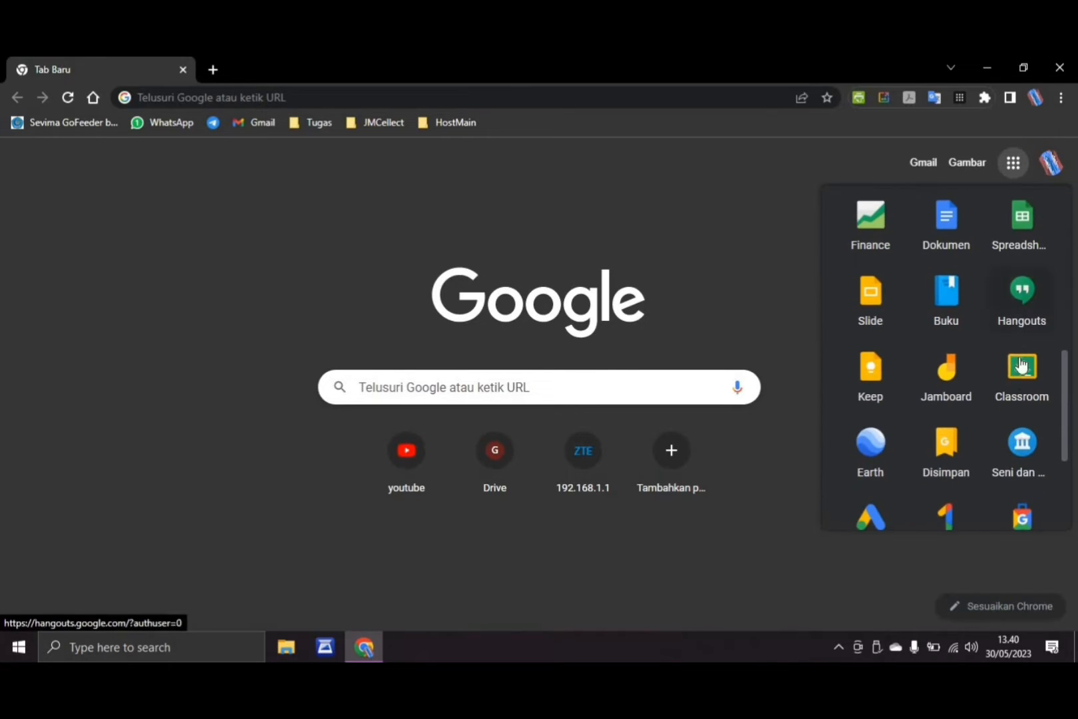
click(1023, 378)
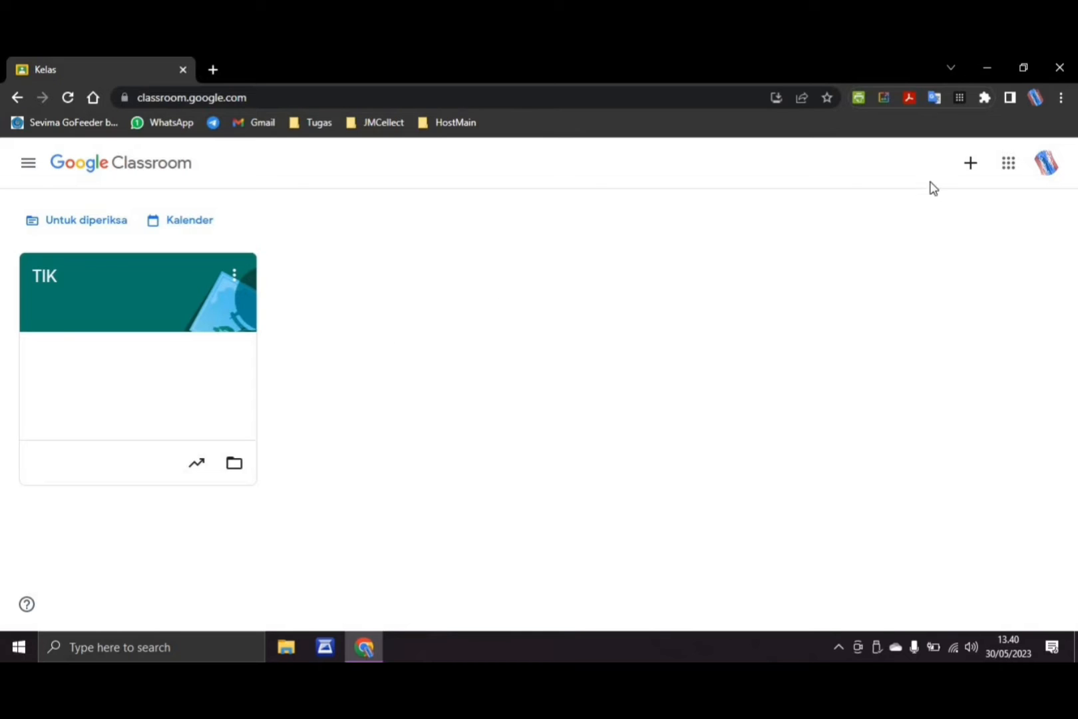
Start creating a class, accept the notice about school use with students, and enter XII as the class name
click(970, 167)
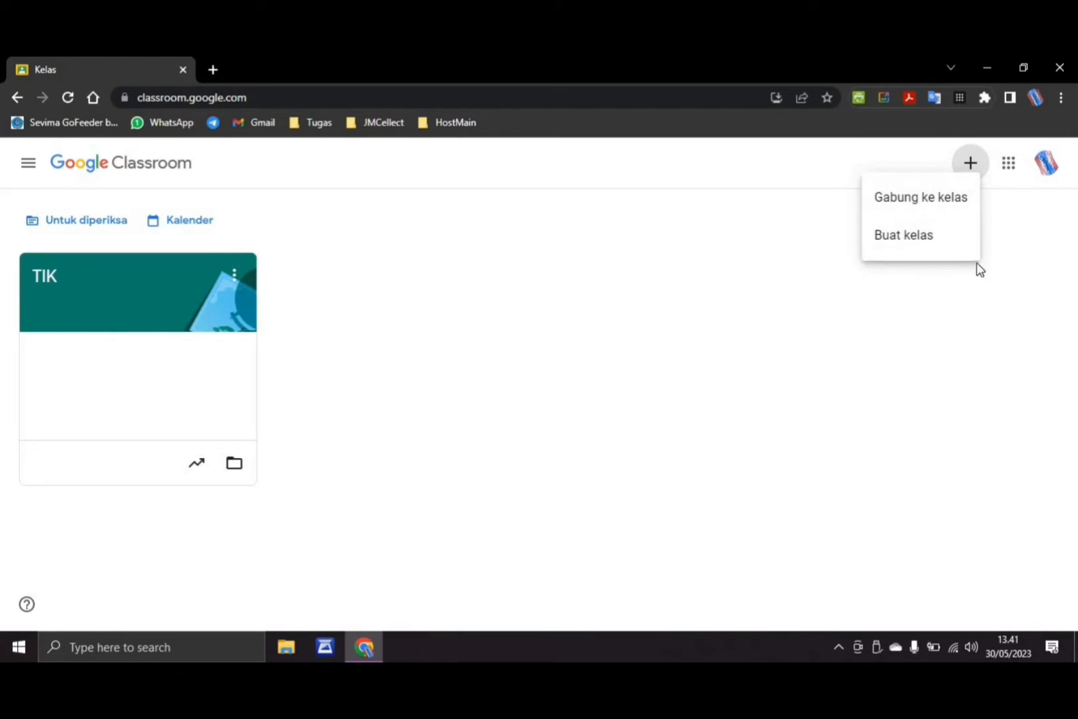
click(904, 239)
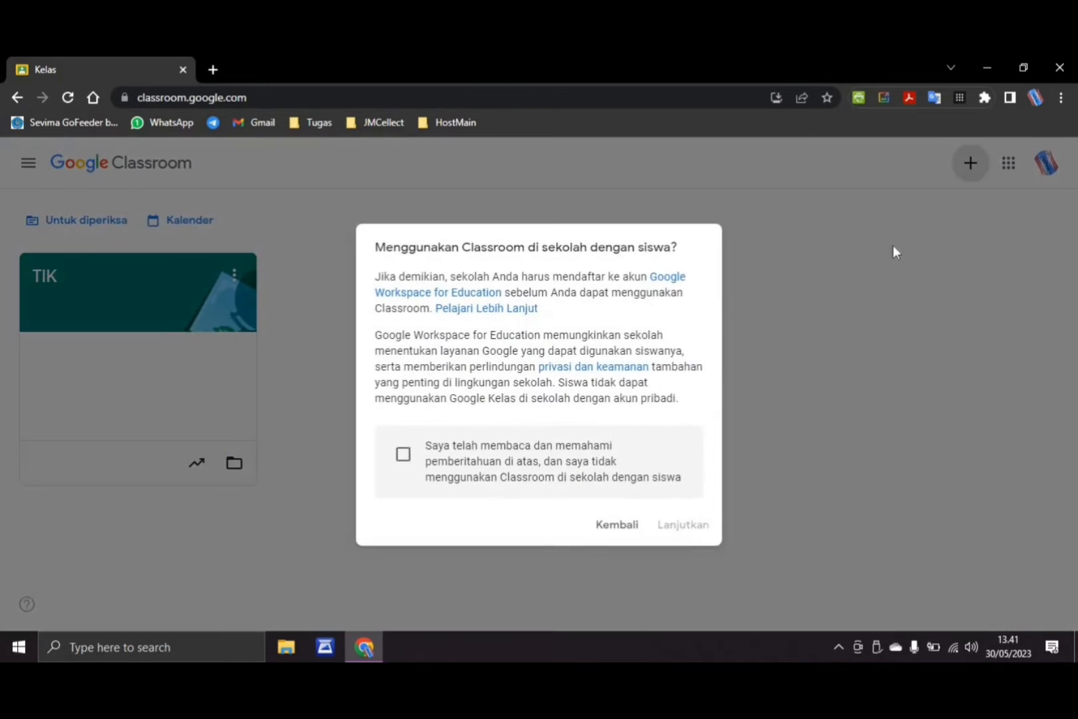
click(405, 458)
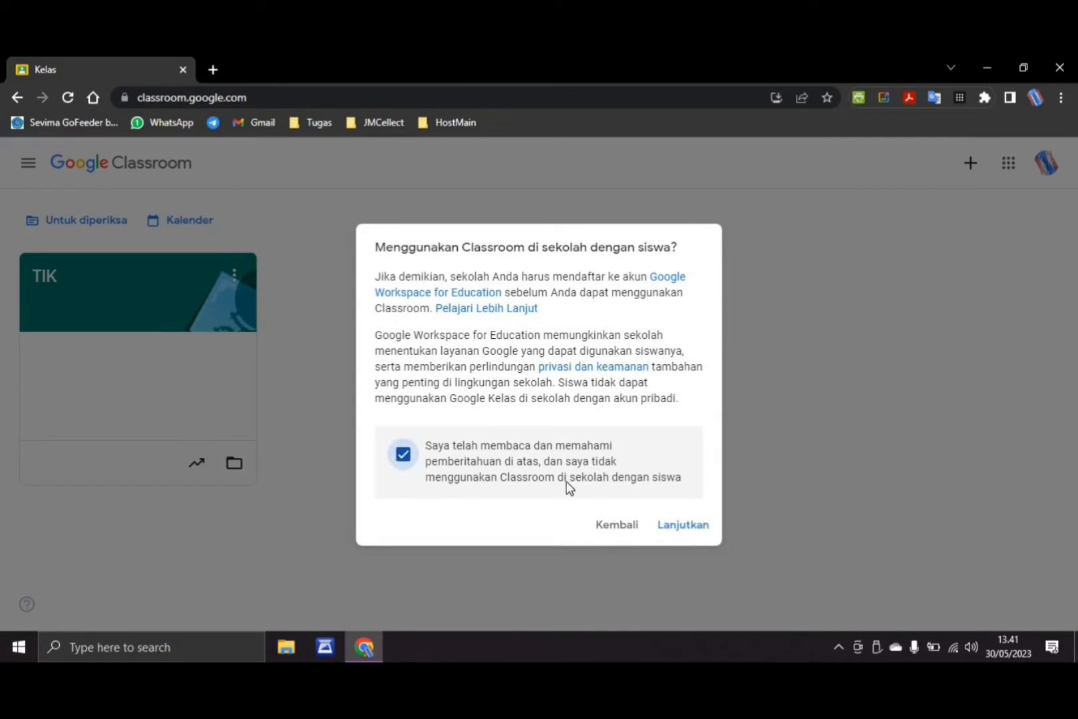
click(697, 530)
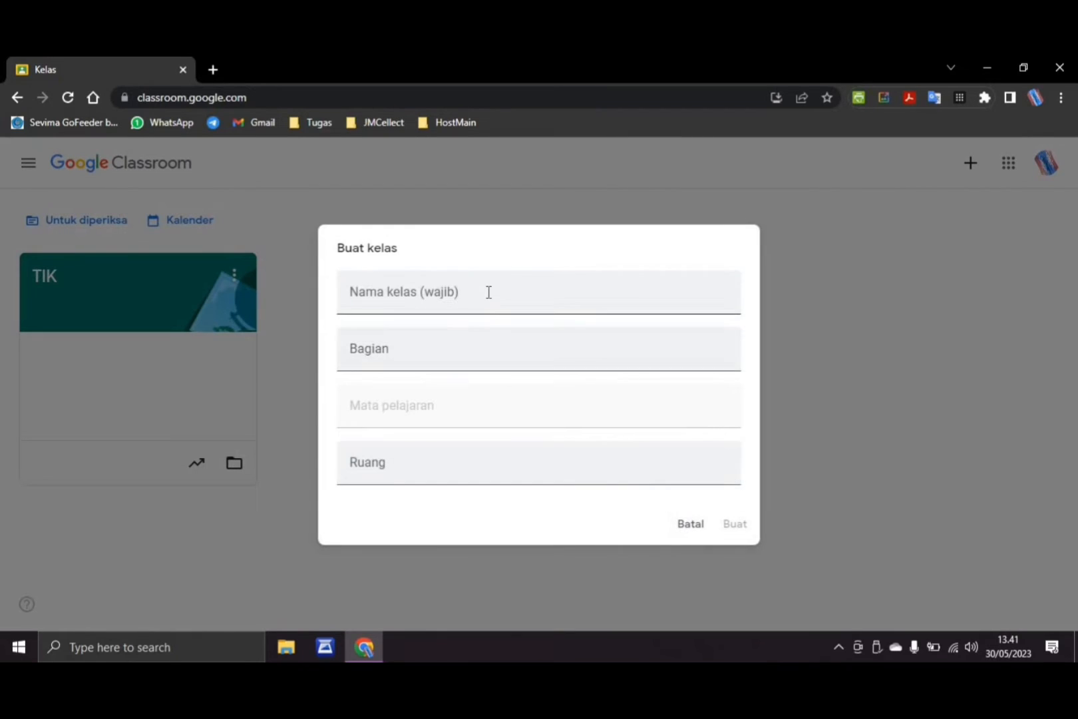
click(489, 292)
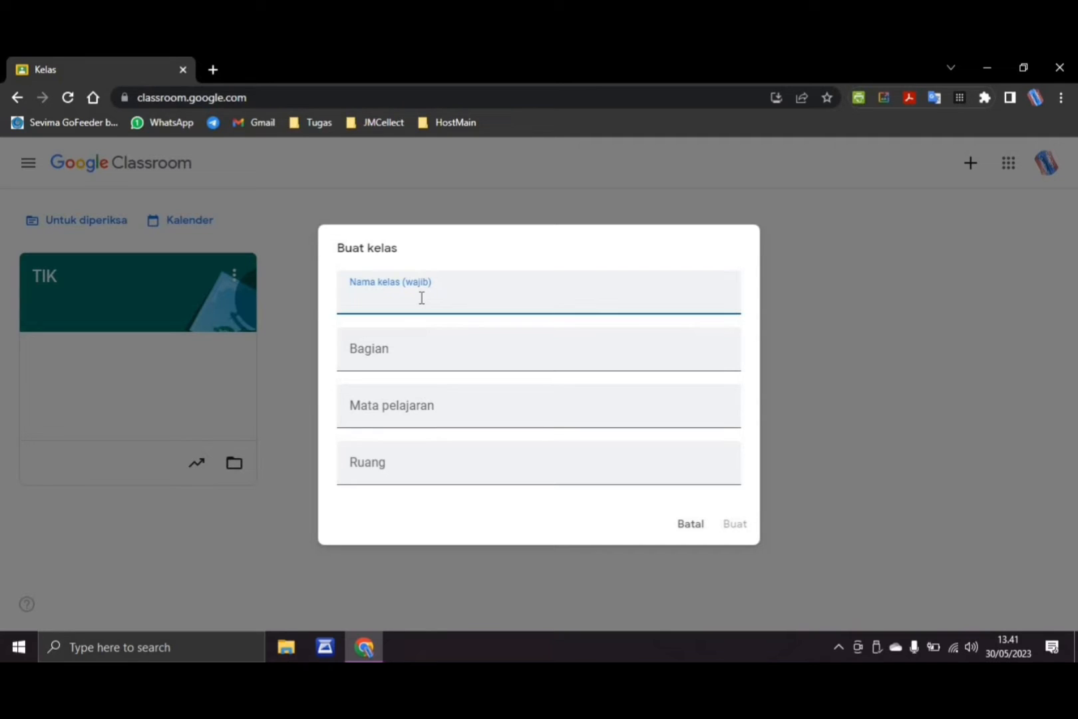
text(XII)
click(393, 353)
click(411, 466)
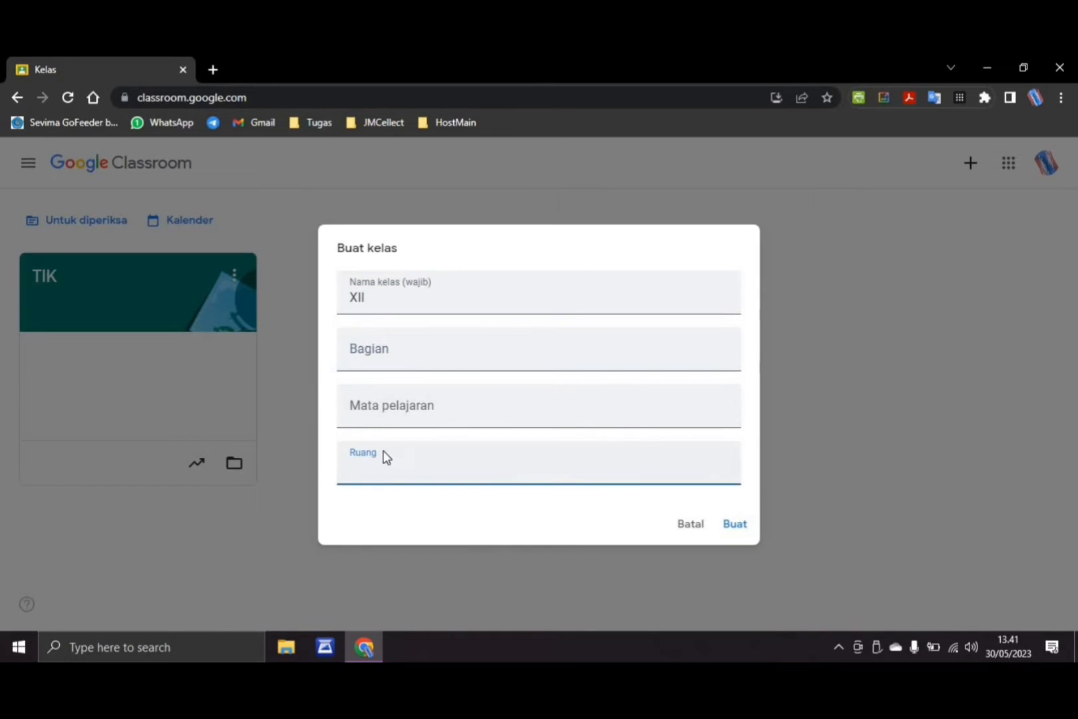
click(361, 353)
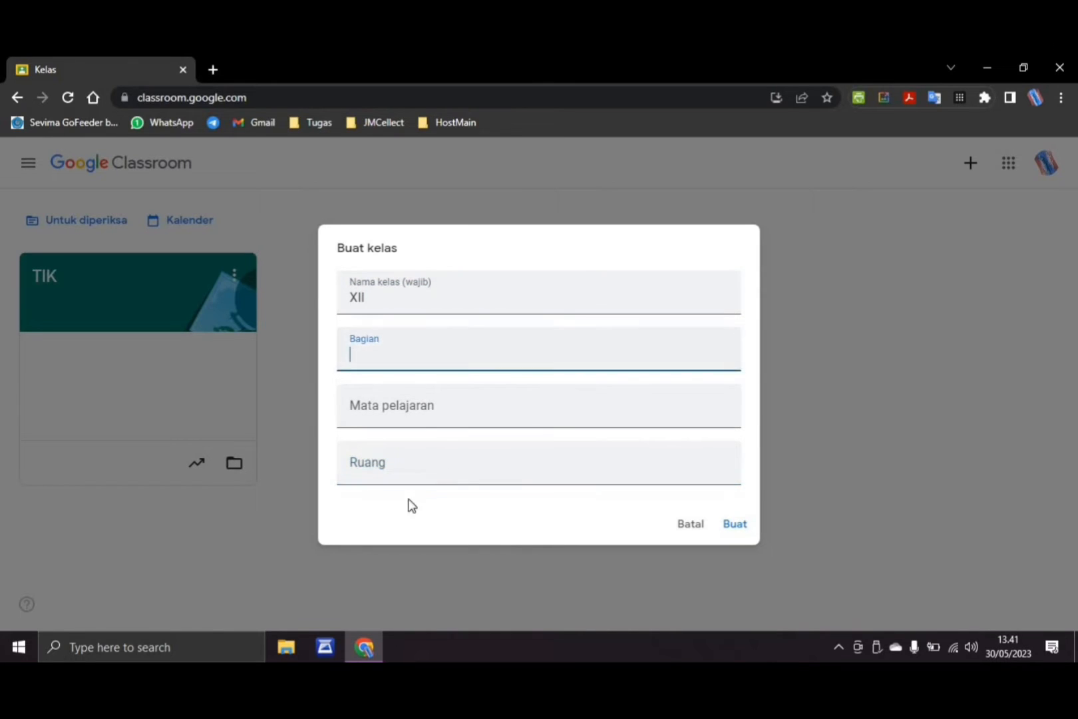
click(375, 469)
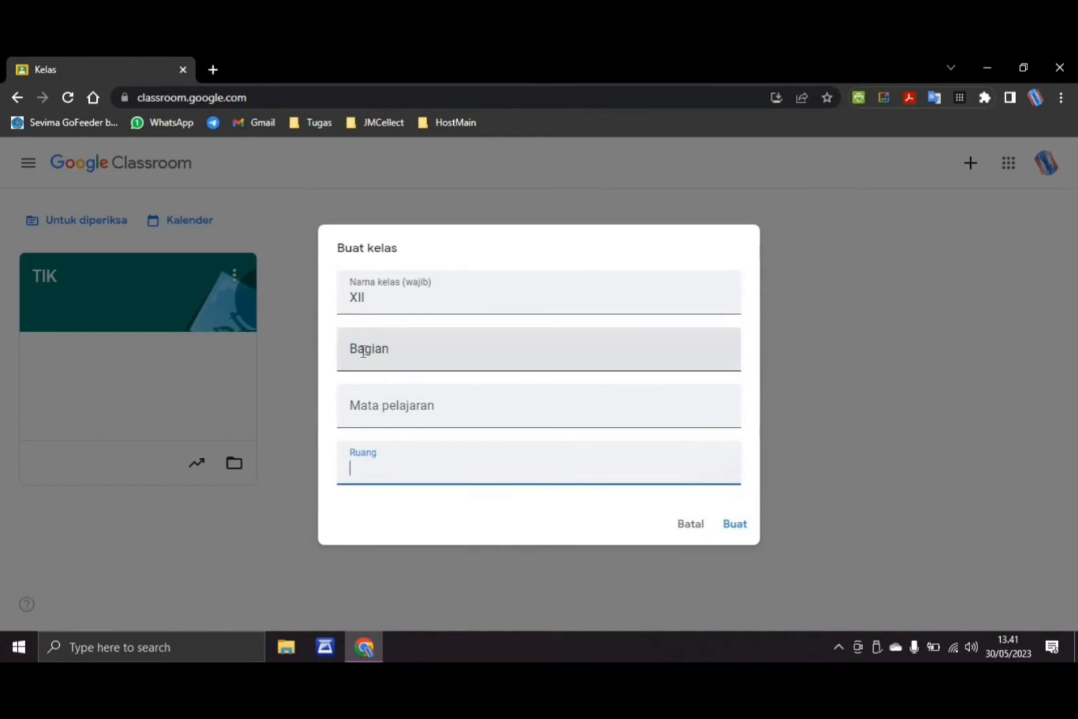
click(363, 350)
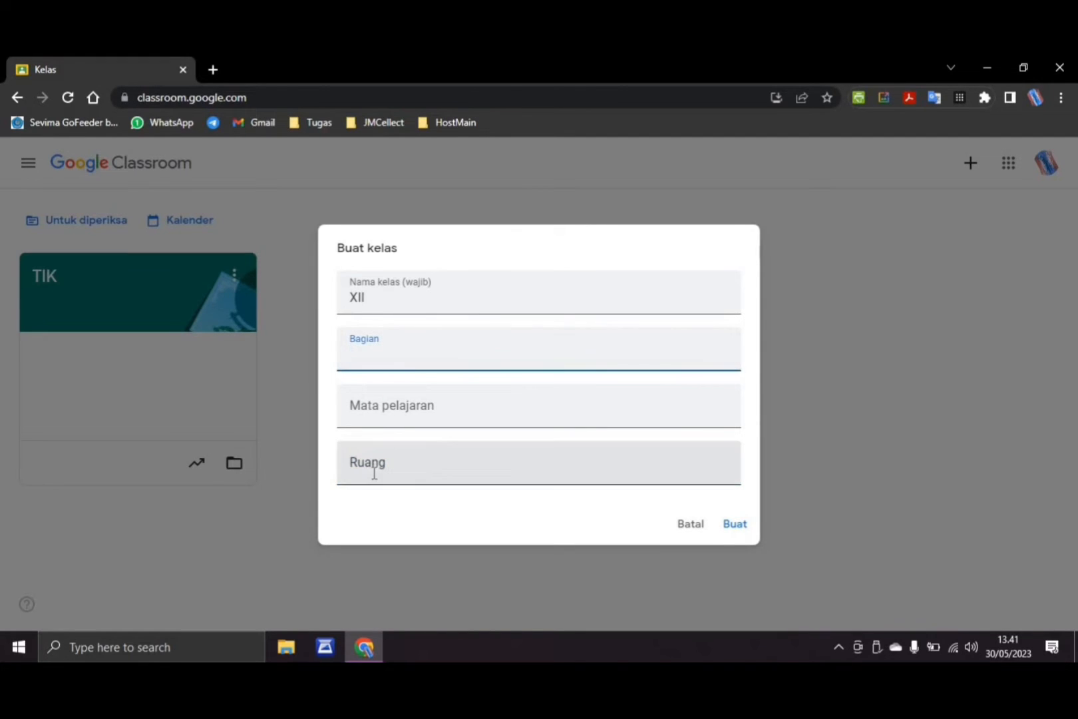
click(373, 474)
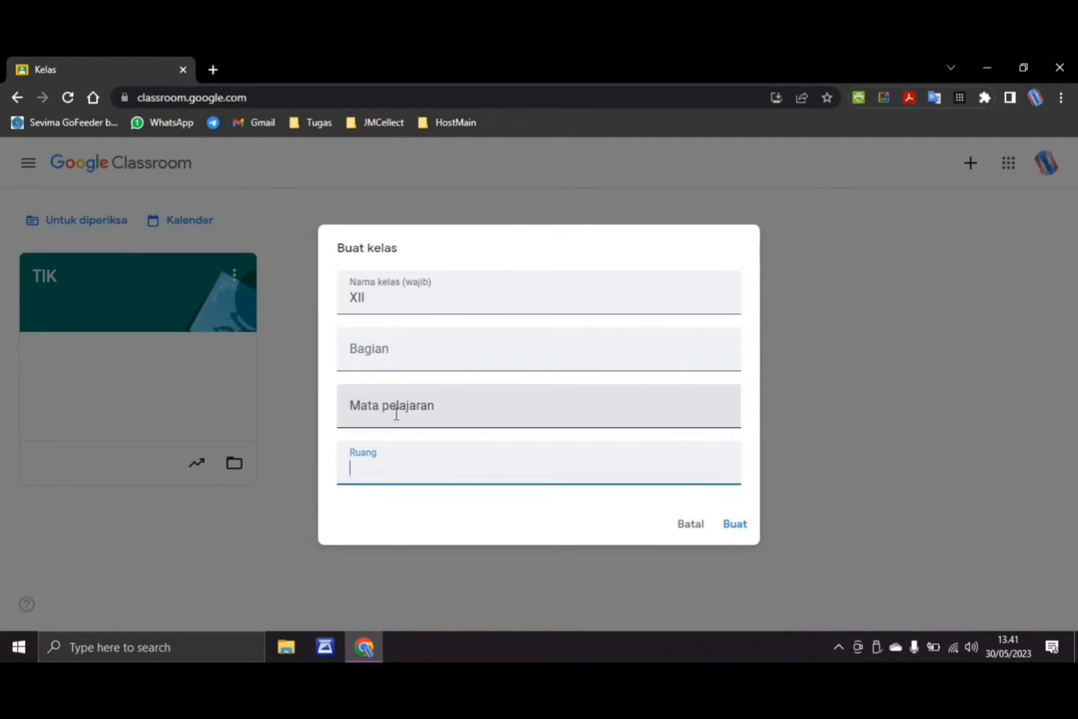
Set the subject (Mata pelajaran) to TIK and create the class
click(396, 414)
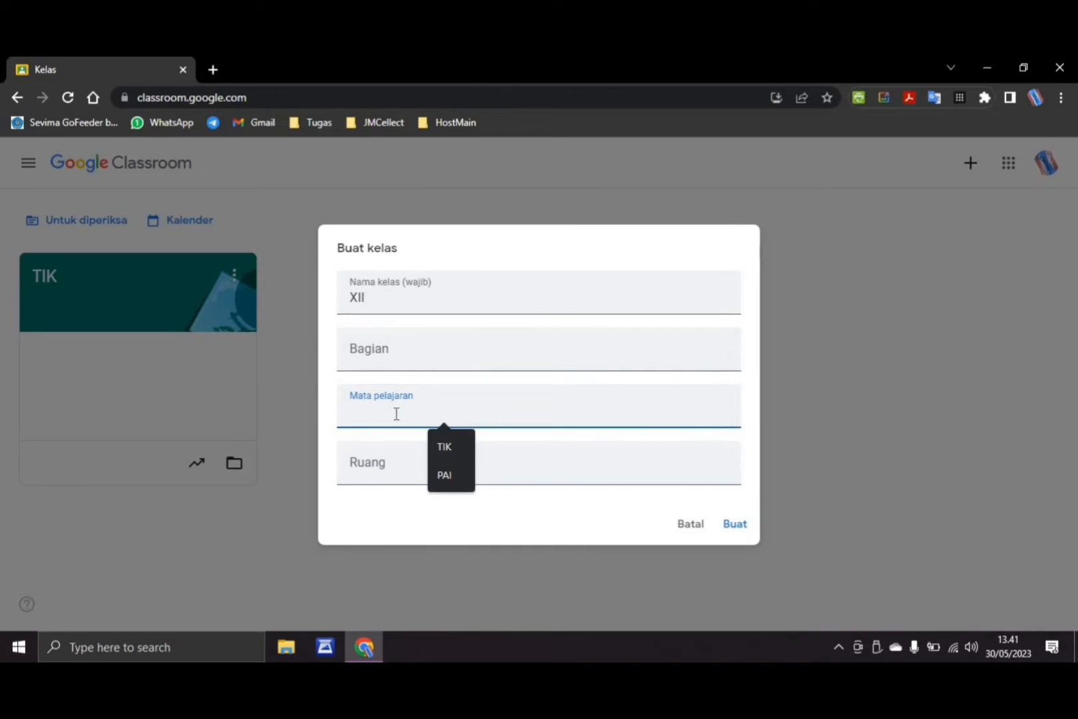
text(T)
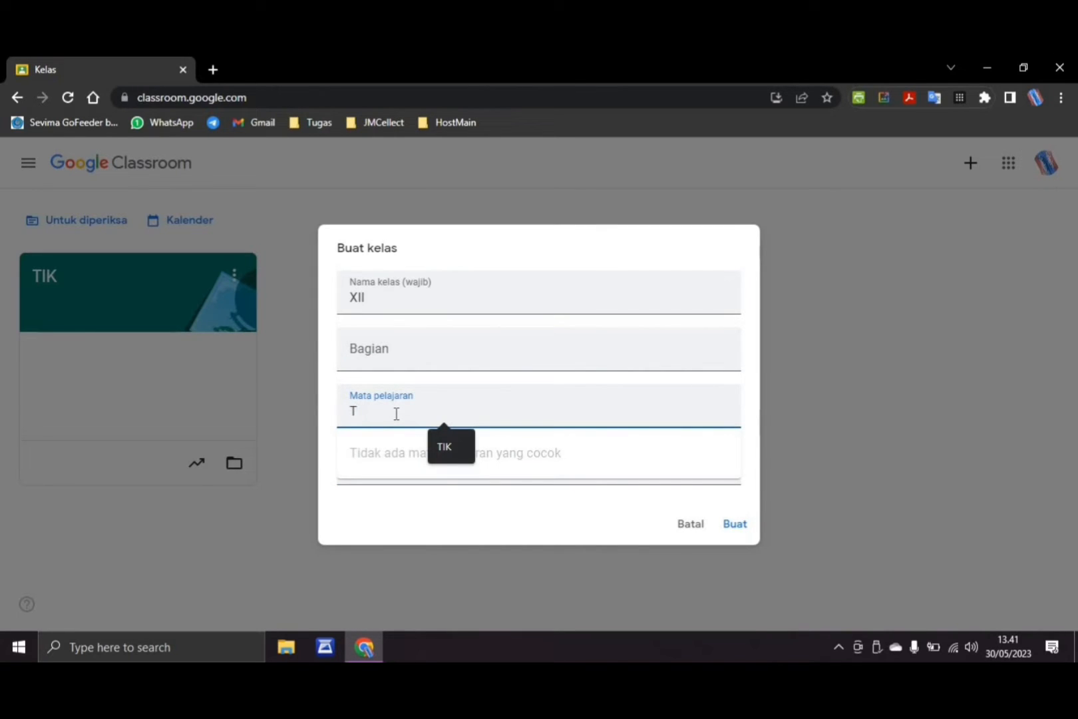
text(IK)
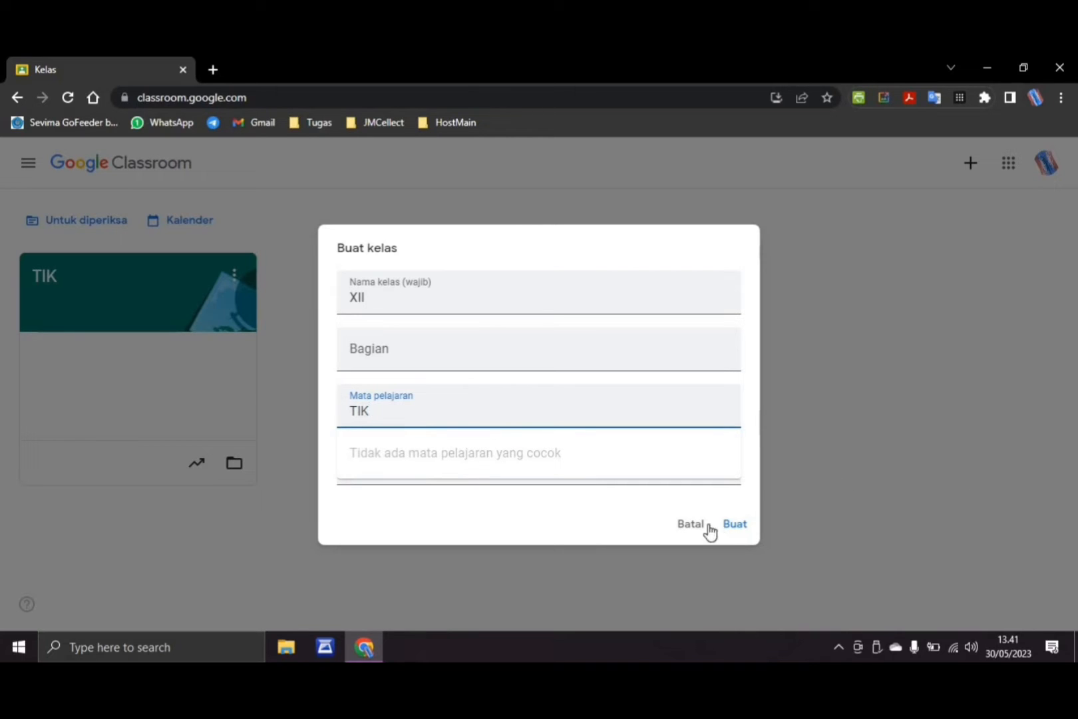
click(735, 526)
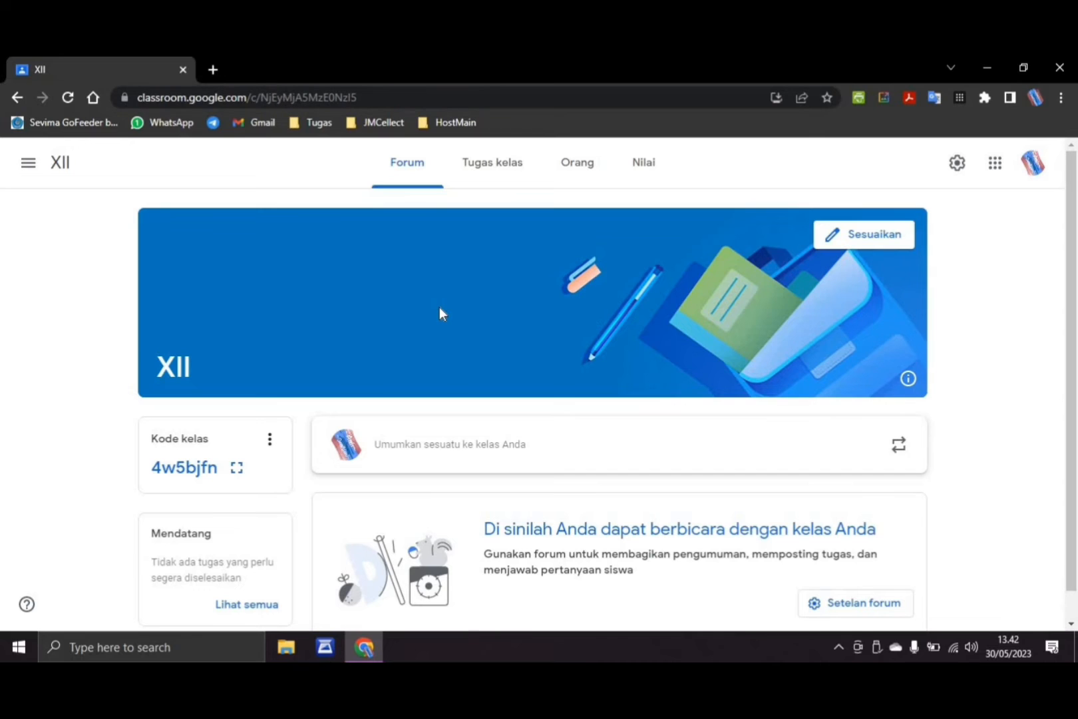
Look over the new class's Forum page, including the class code, upcoming work and announcement areas
scroll(429, 274, down, 1)
scroll(428, 274, up, 1)
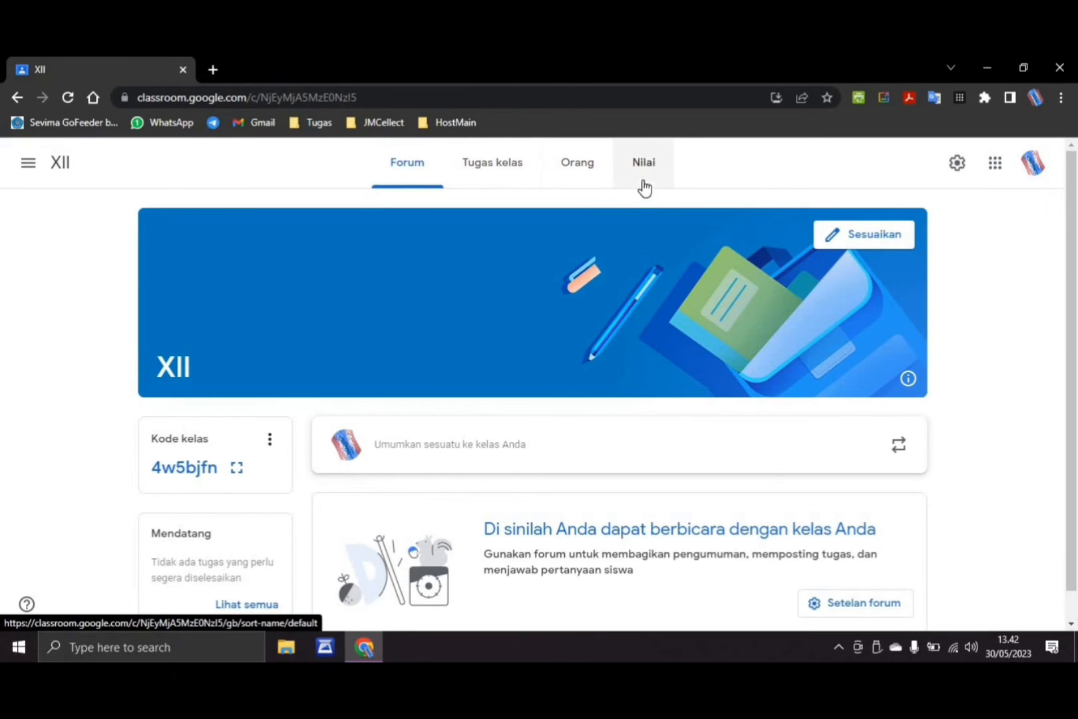
scroll(417, 314, down, 1)
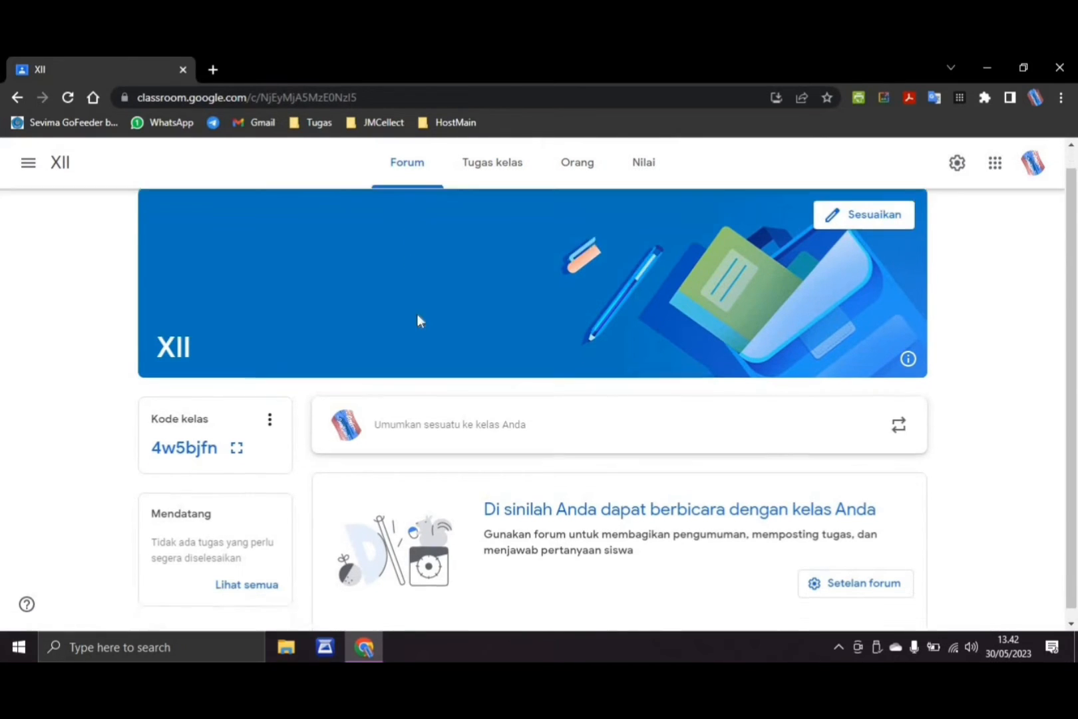
scroll(359, 426, up, 1)
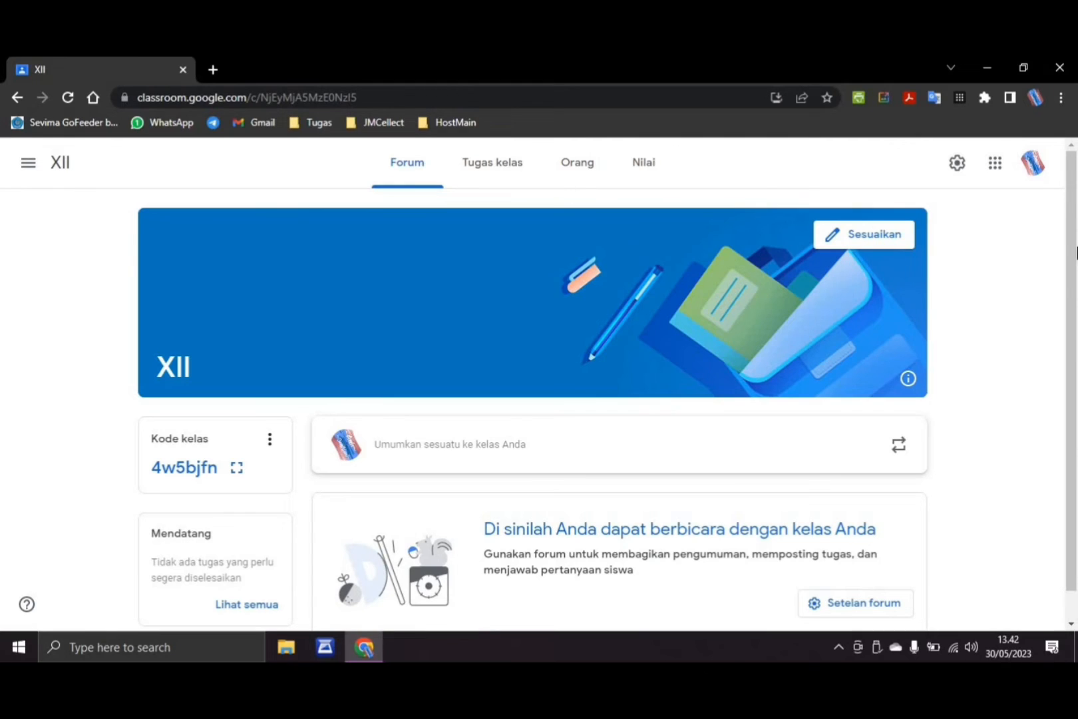
scroll(399, 413, down, 1)
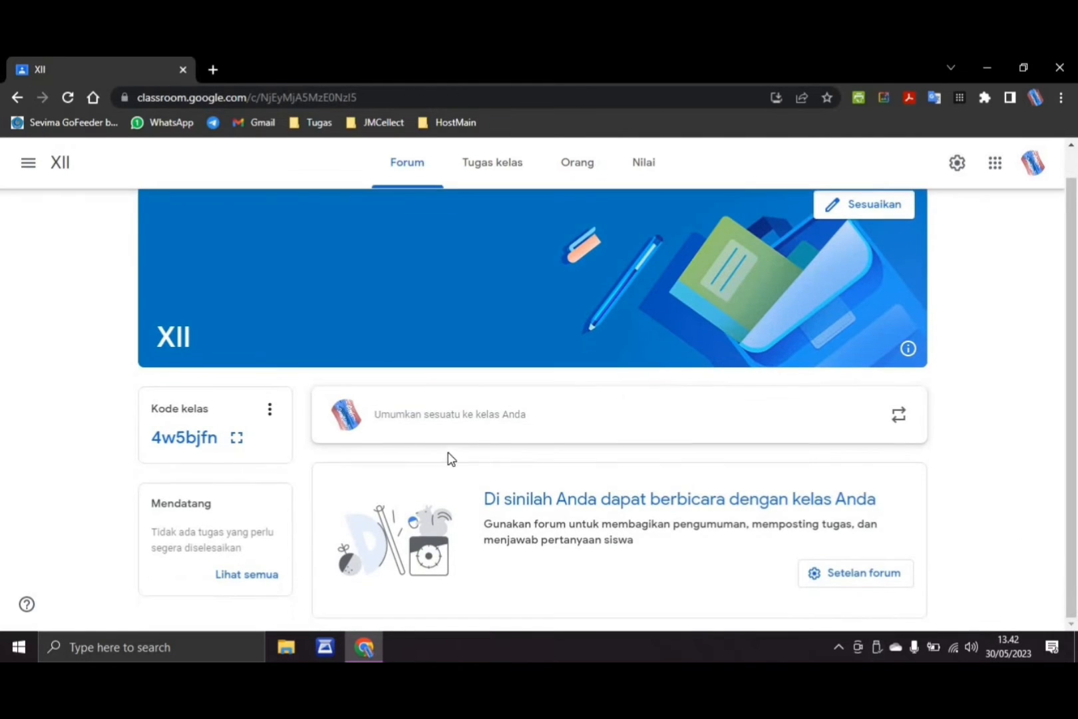
scroll(453, 453, up, 1)
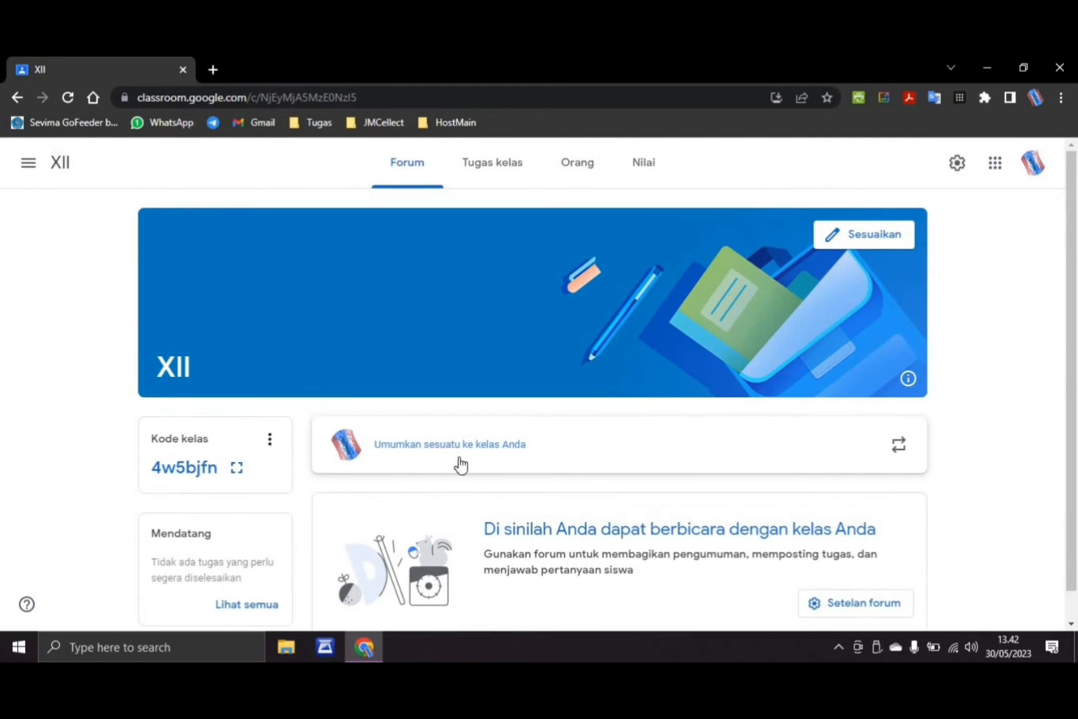
scroll(305, 387, down, 1)
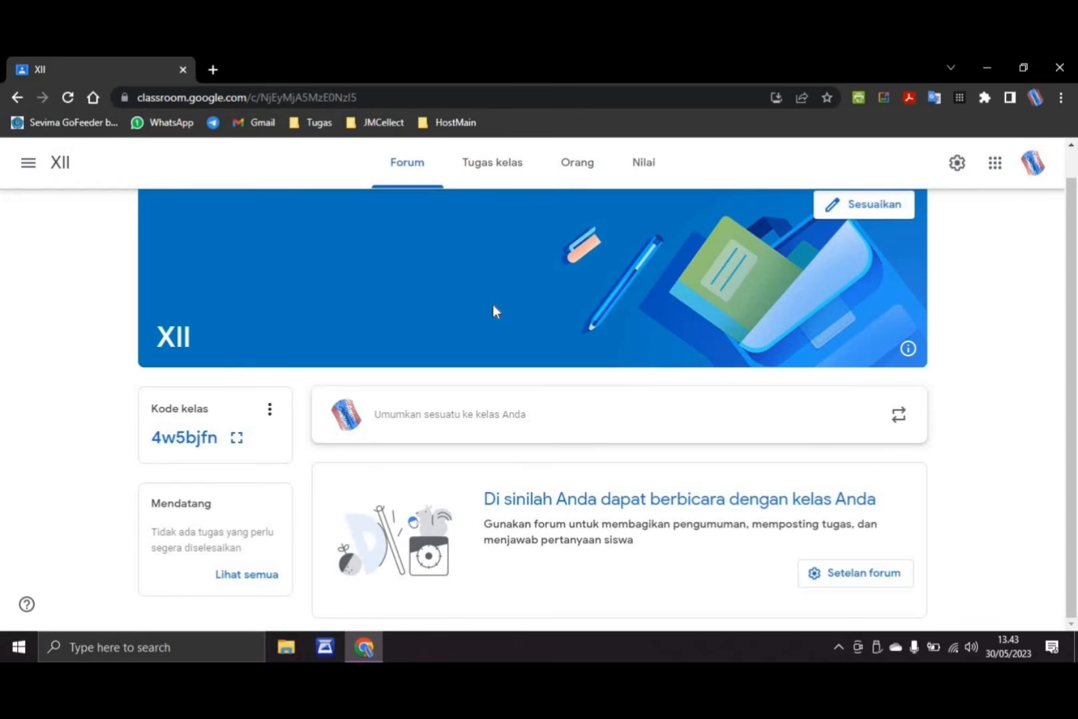
Customize the class header with the purple notebook-and-laptop image from the Bahasa & Sejarah themes
scroll(748, 314, up, 1)
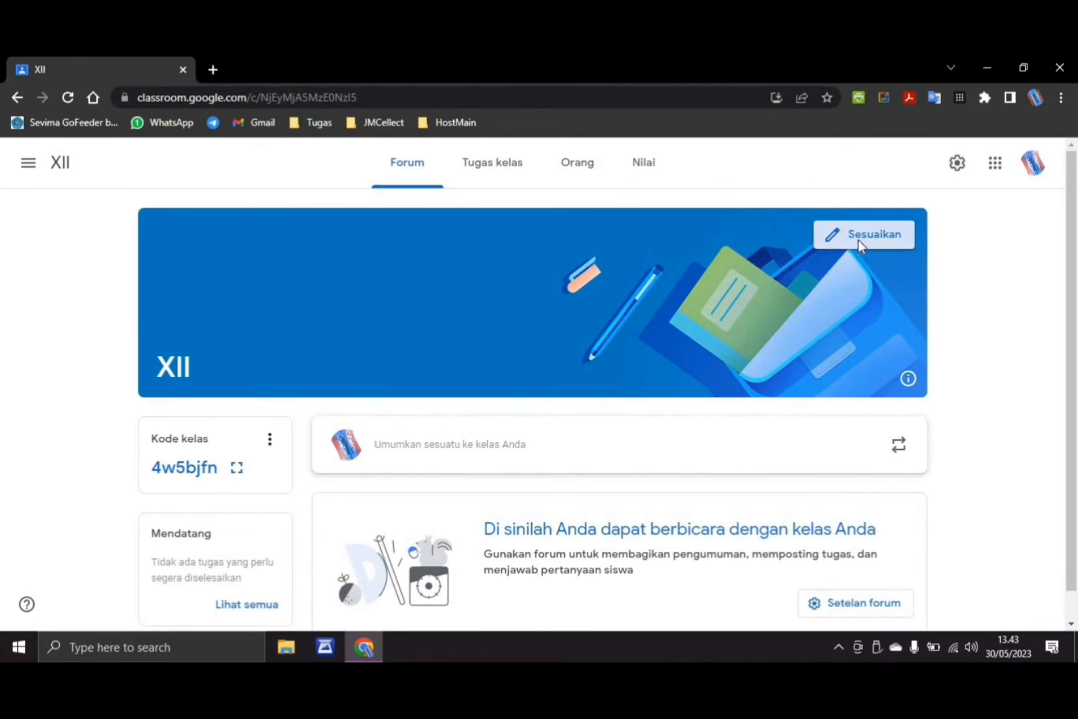
click(859, 241)
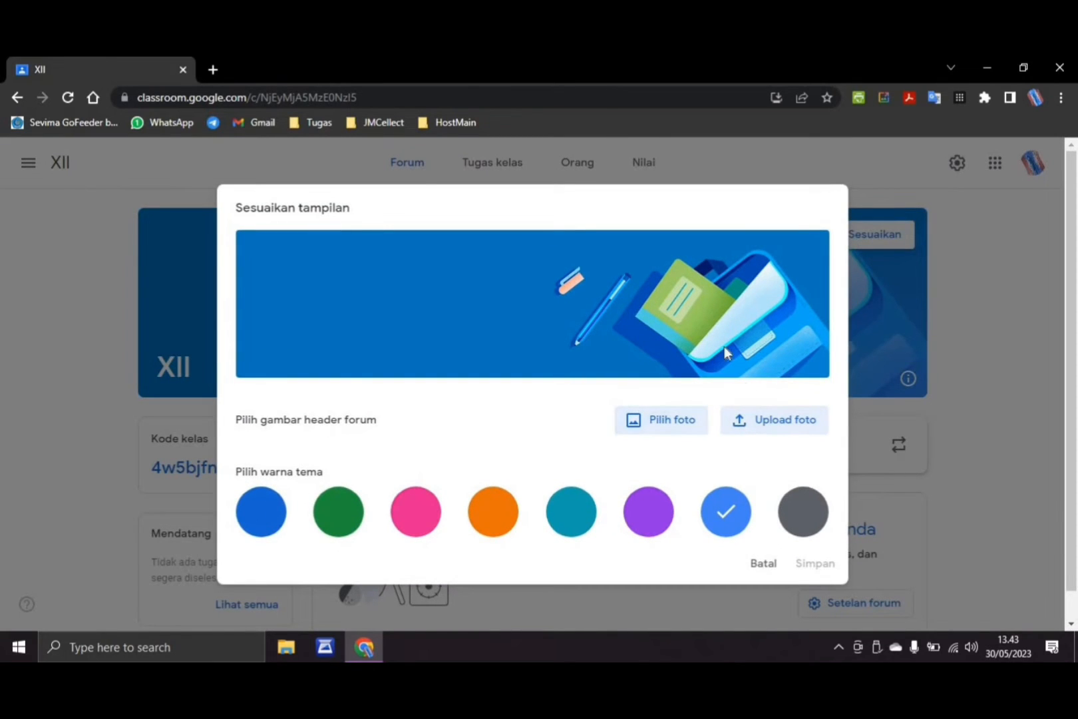
click(669, 434)
click(665, 425)
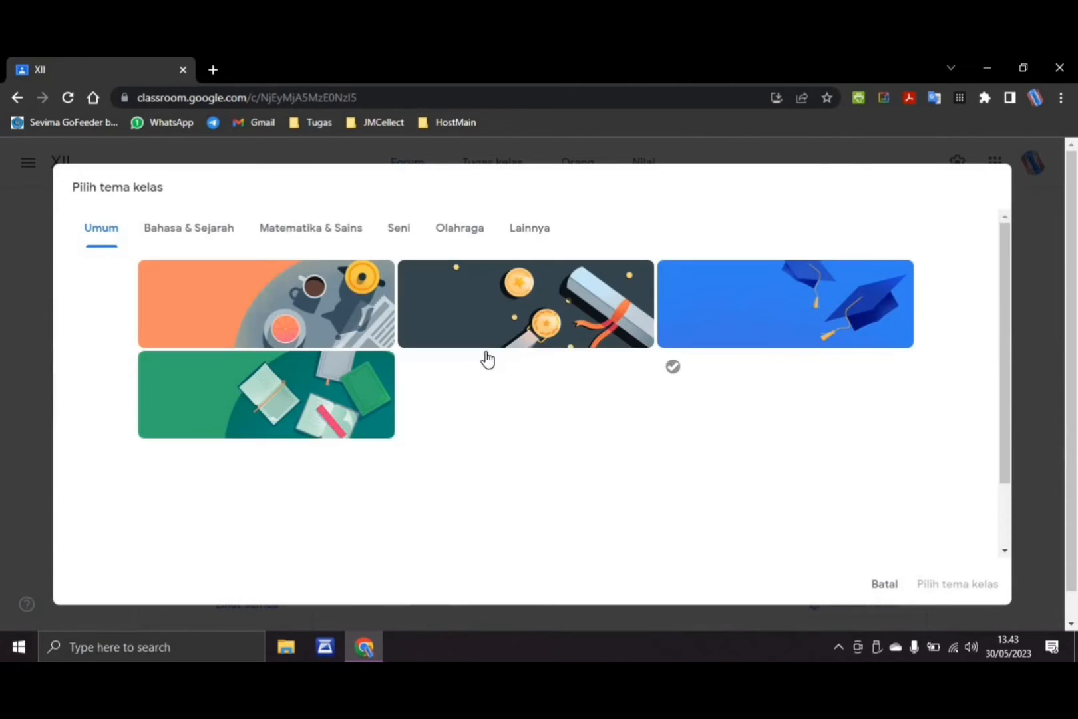
click(178, 237)
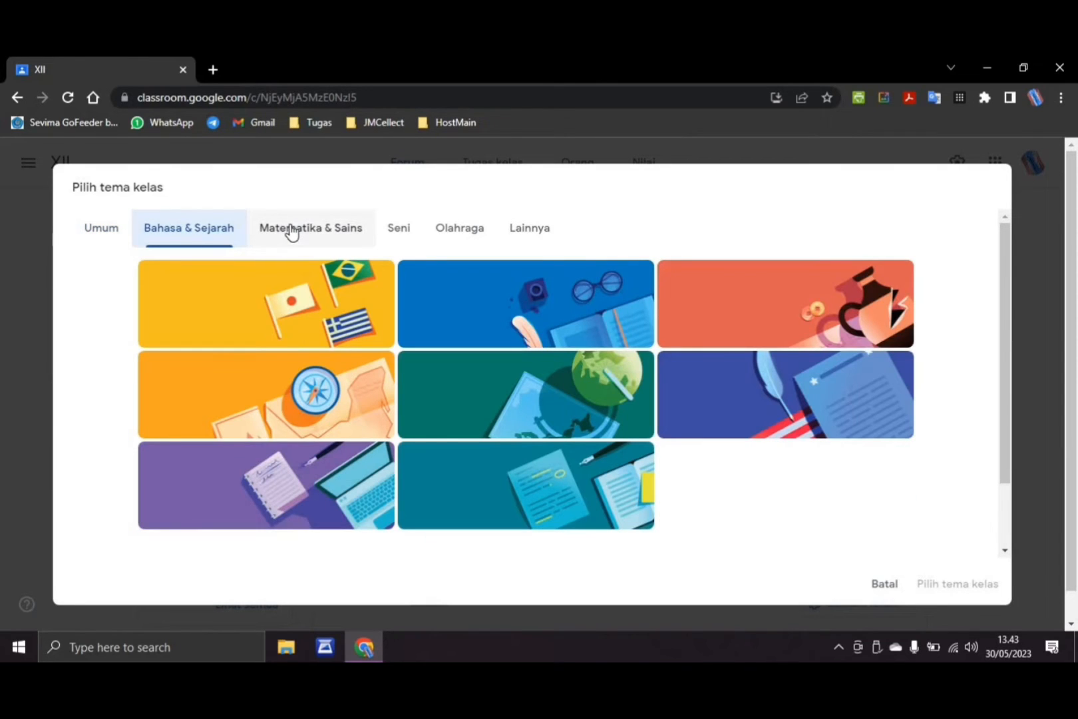
click(291, 231)
click(203, 241)
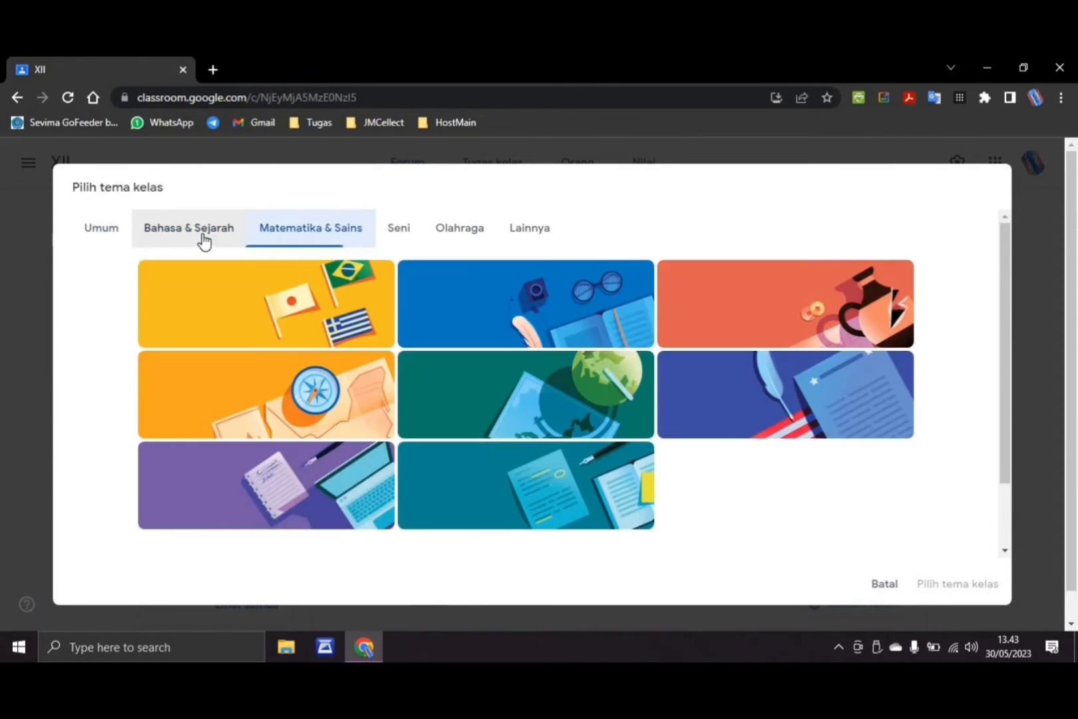
click(351, 482)
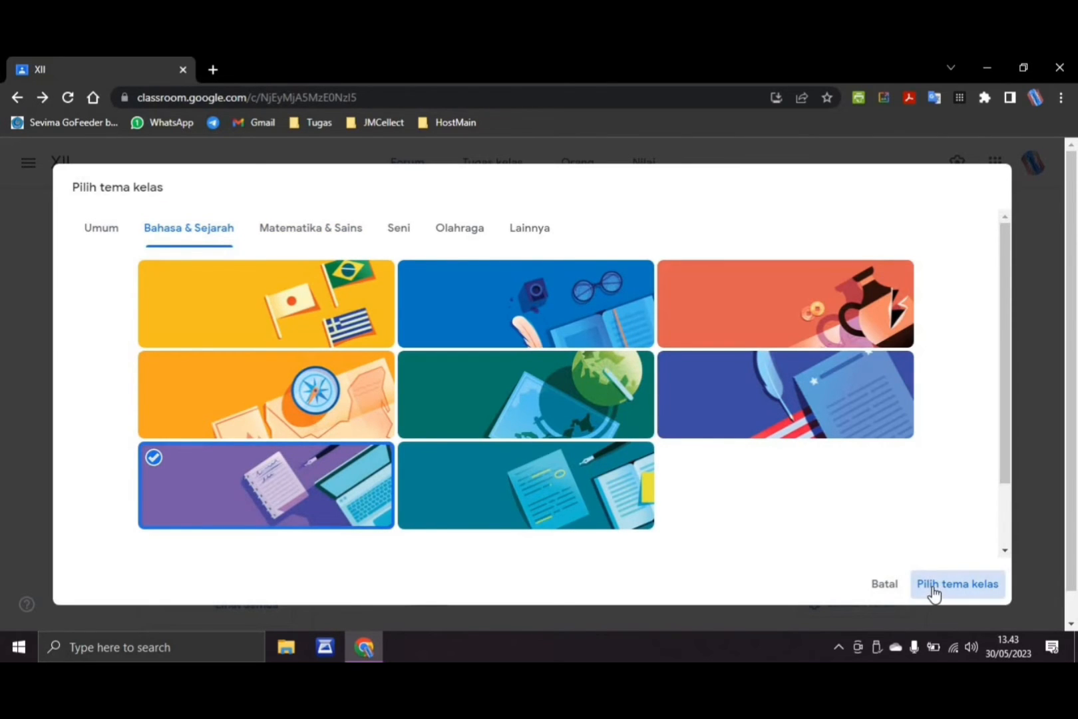
click(933, 589)
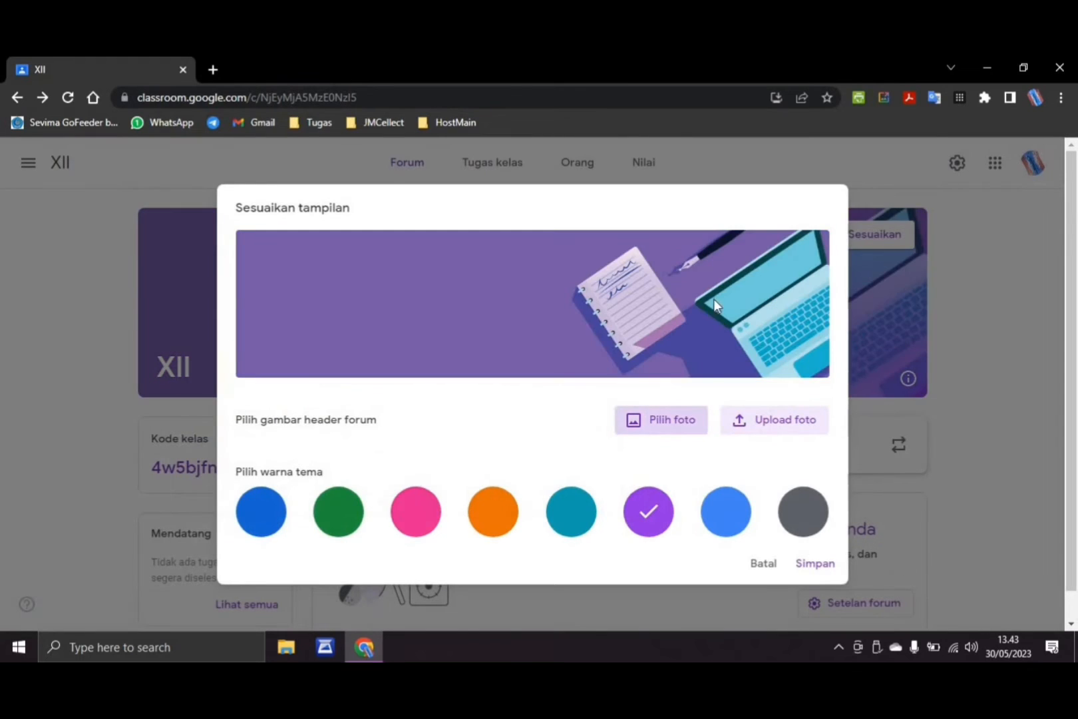
Set the class theme colour to dark grey and save the customized appearance
click(243, 512)
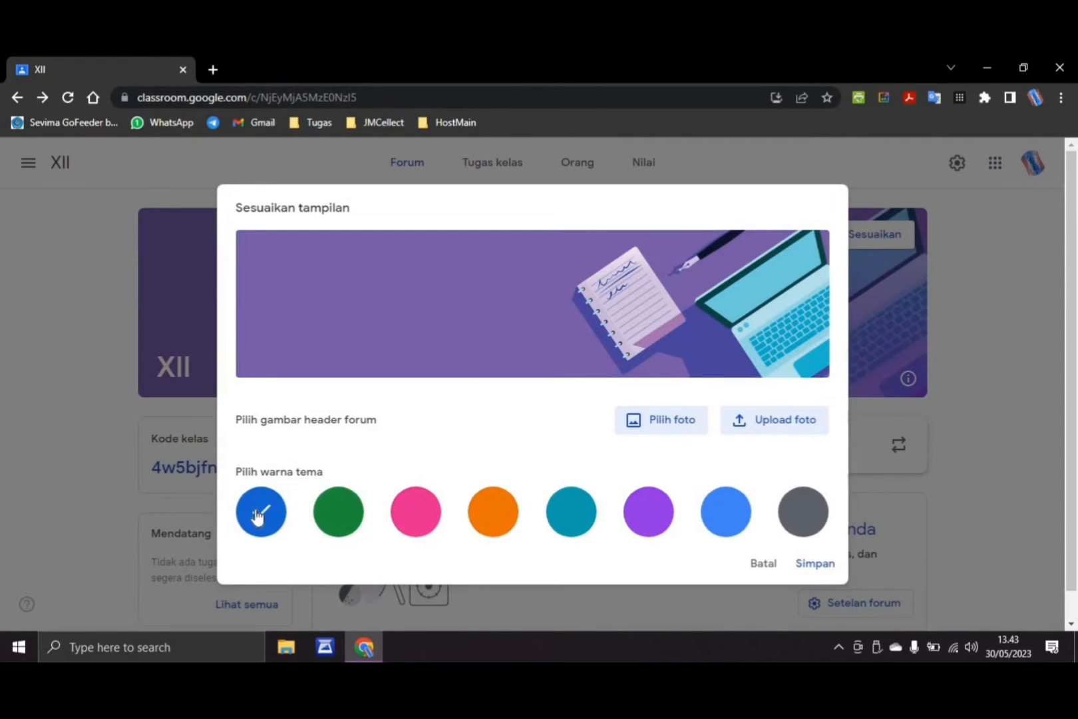
click(789, 517)
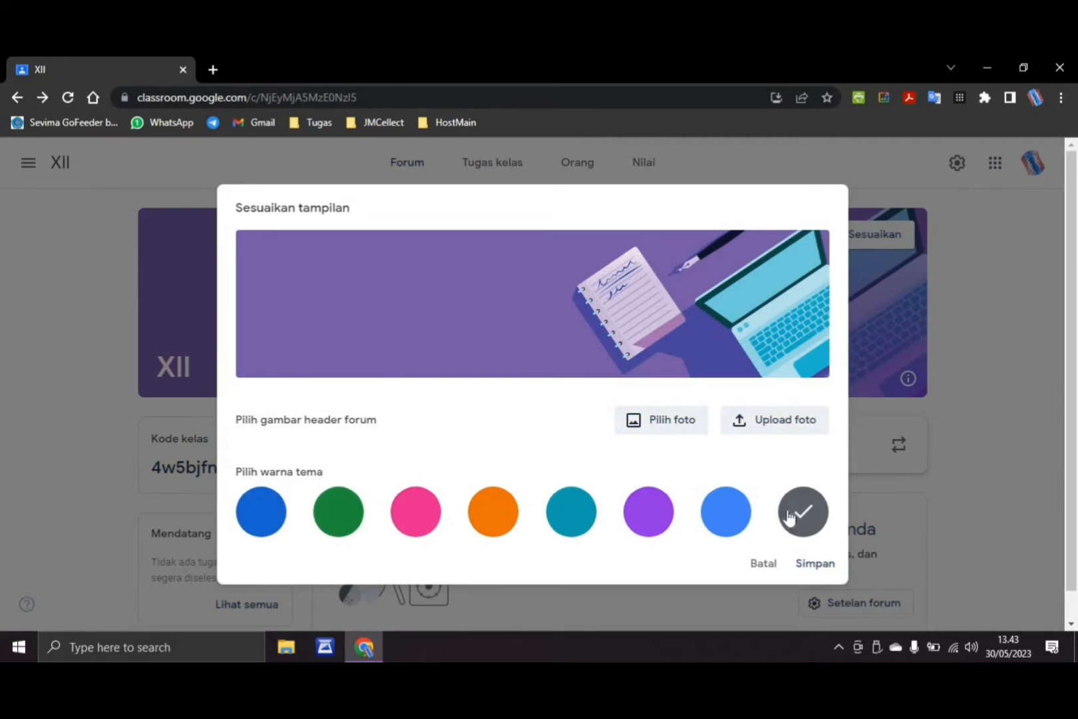
click(814, 565)
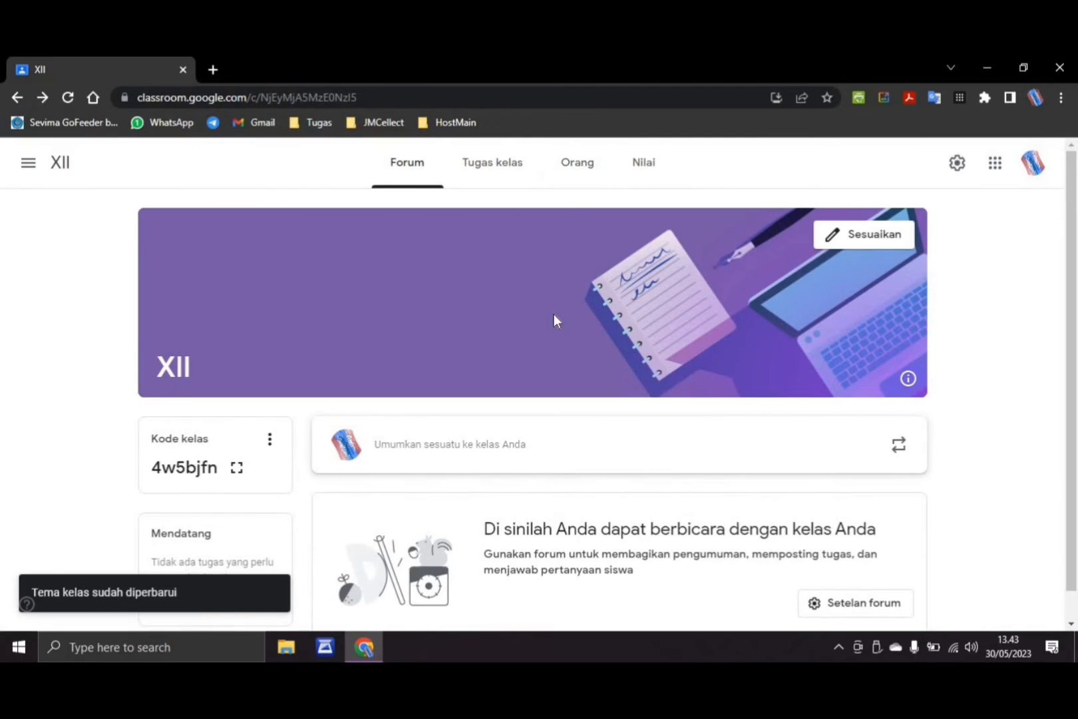
scroll(554, 314, down, 1)
scroll(648, 318, up, 1)
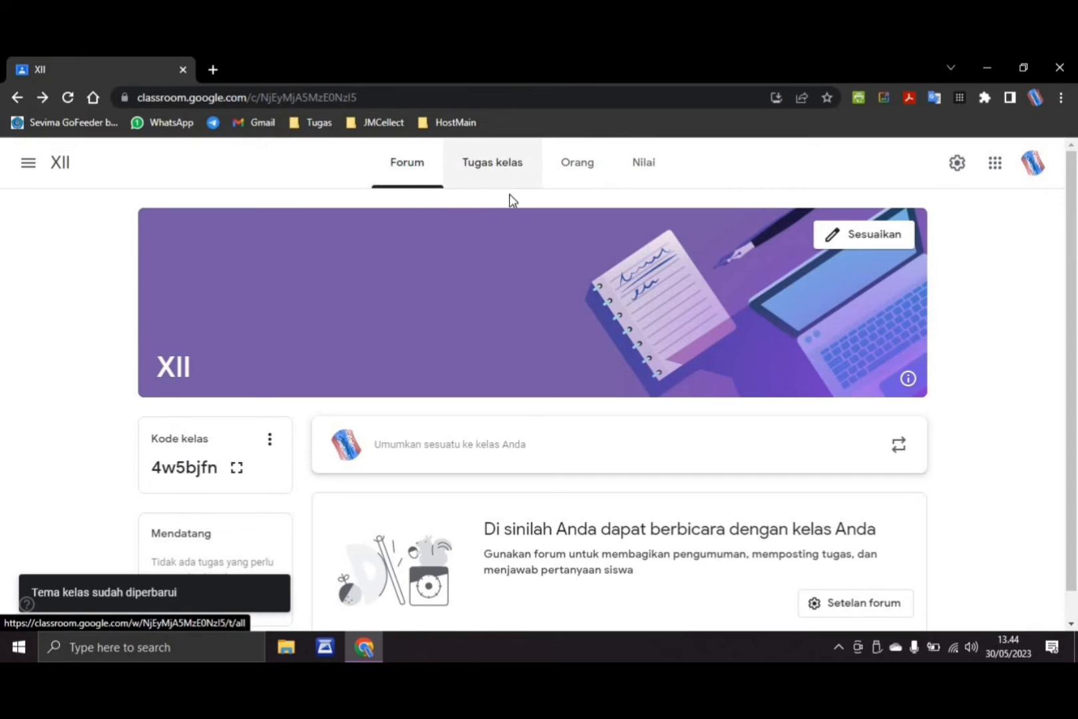
scroll(614, 468, down, 1)
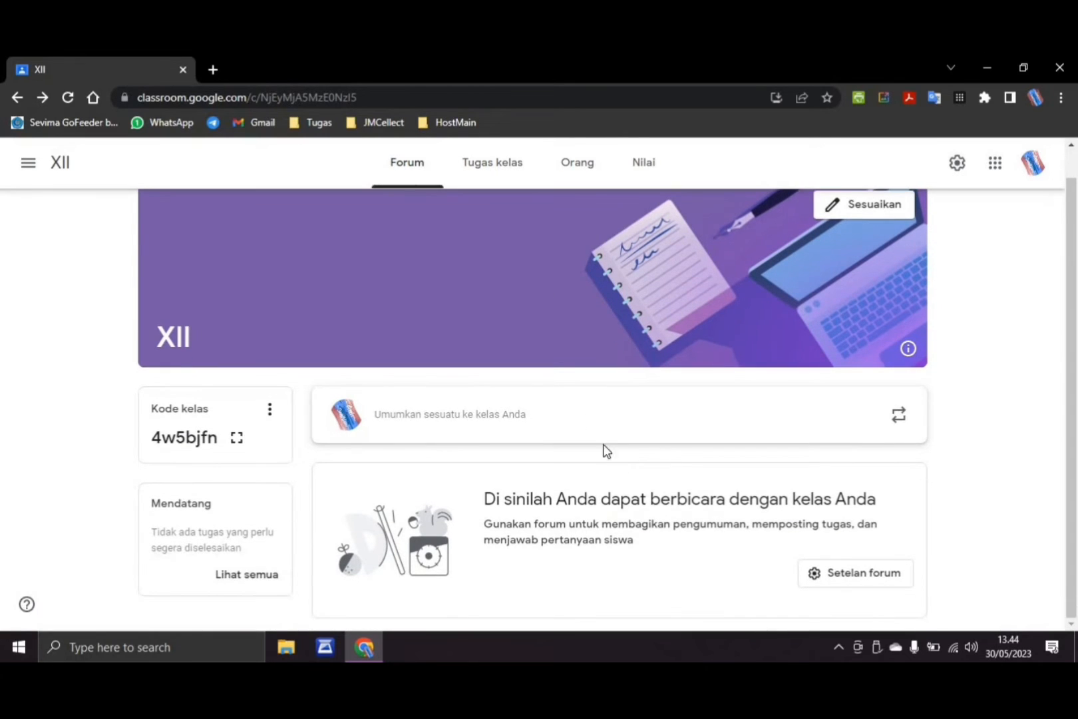
scroll(530, 288, up, 1)
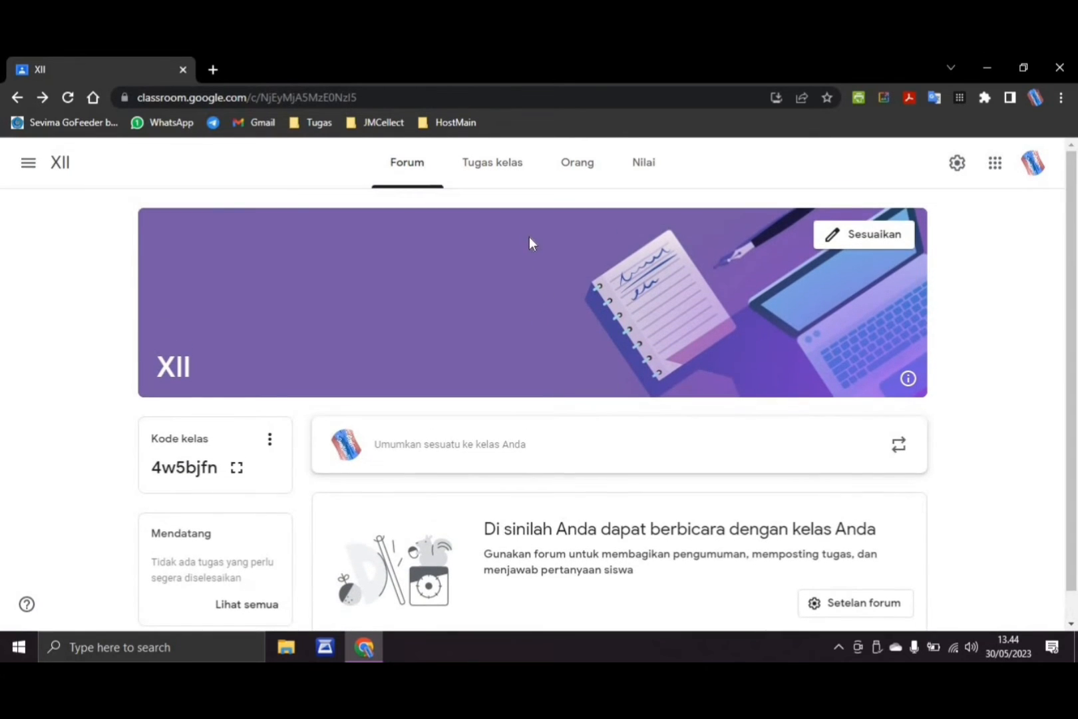
scroll(530, 240, down, 1)
scroll(530, 239, up, 1)
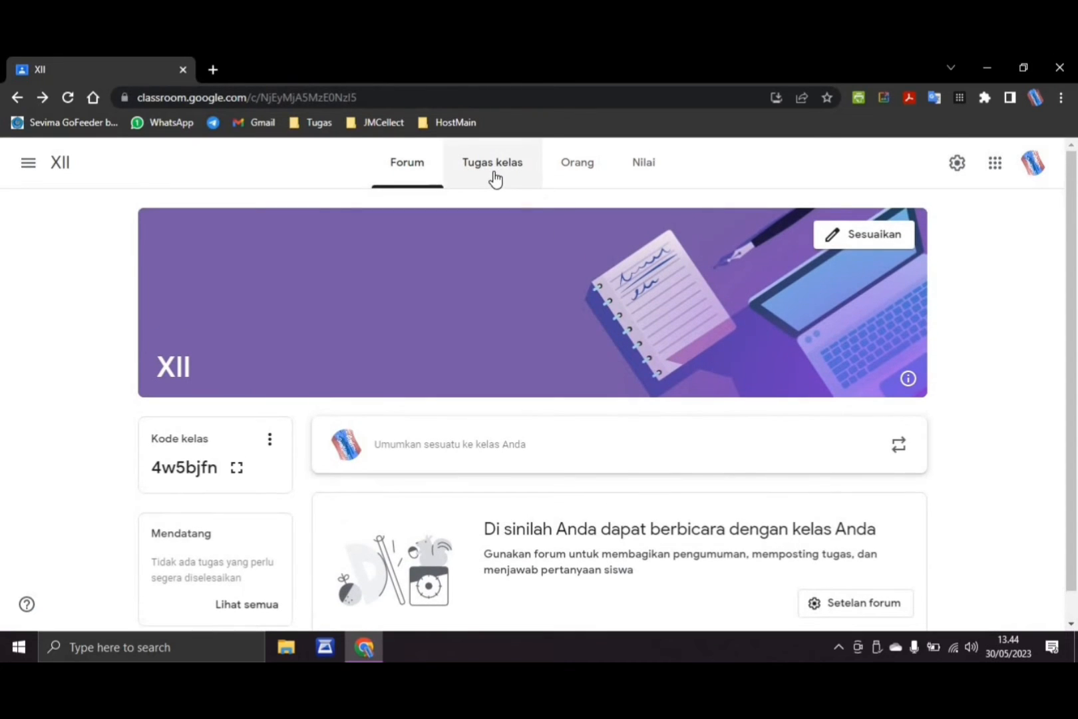
Go to the class's Tugas kelas page and start creating a new Tugas assignment
click(495, 177)
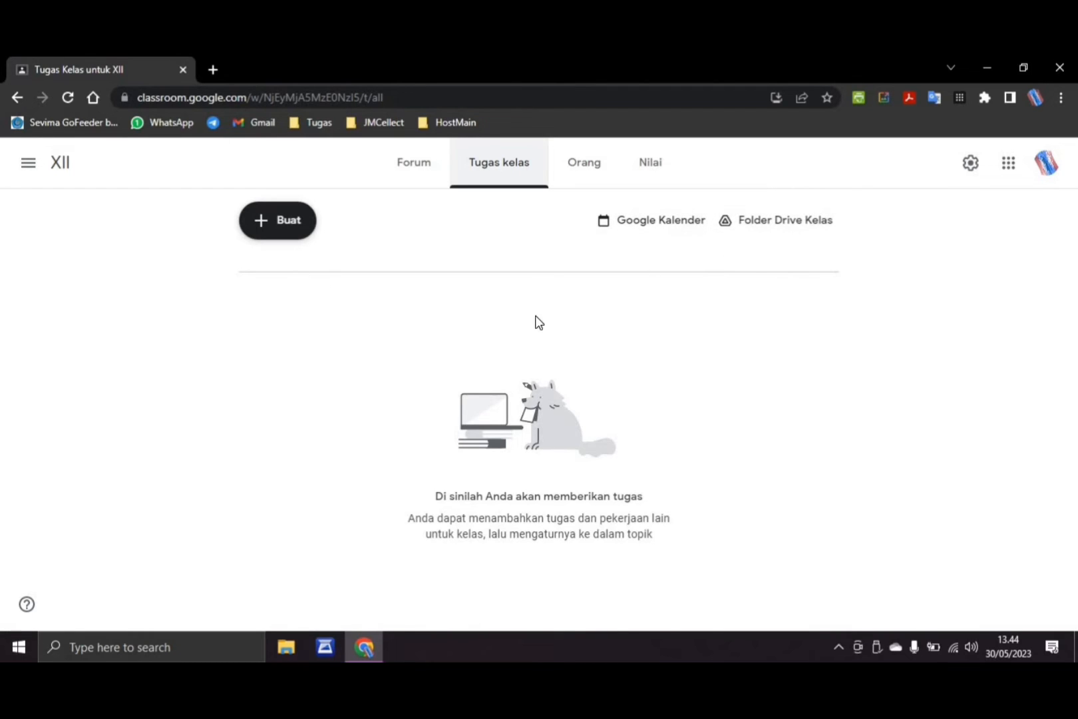
click(269, 236)
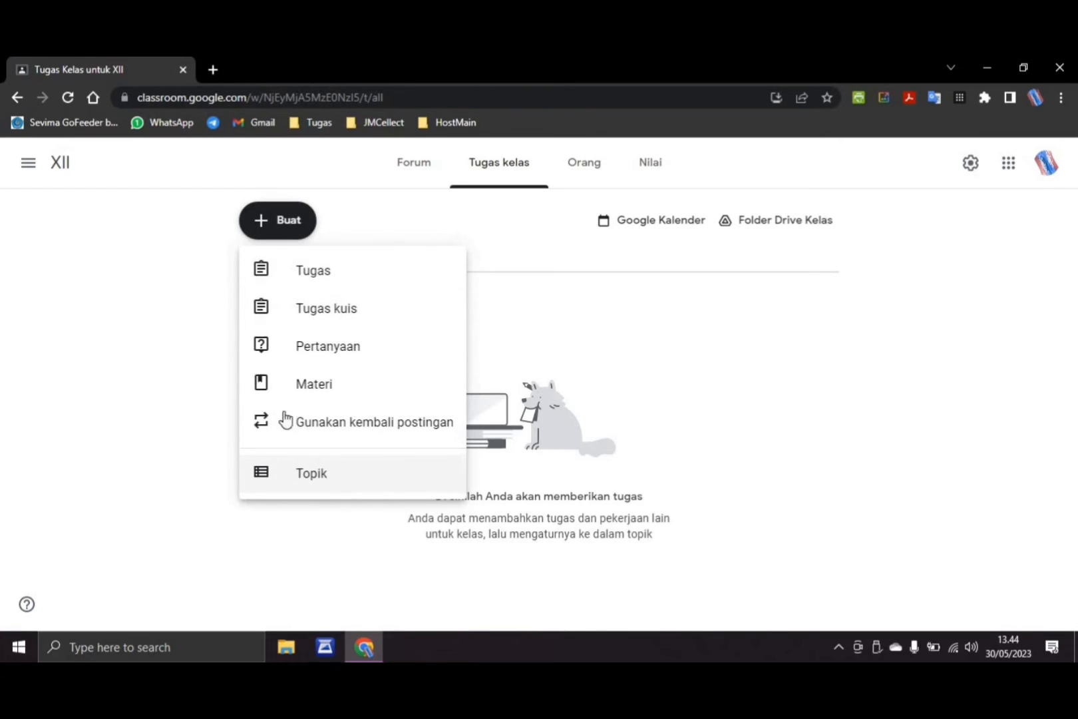
click(307, 277)
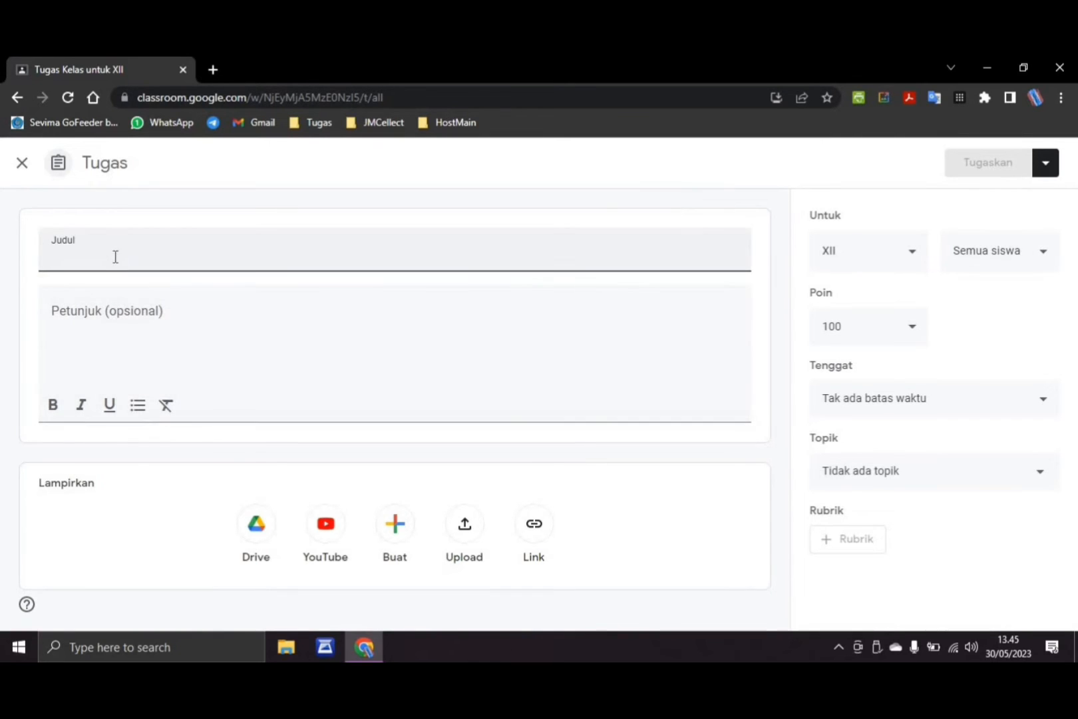
Examine the assignment form's title and instruction fields, target class and due date options, and the file types that can be created as attachments
click(134, 281)
click(76, 322)
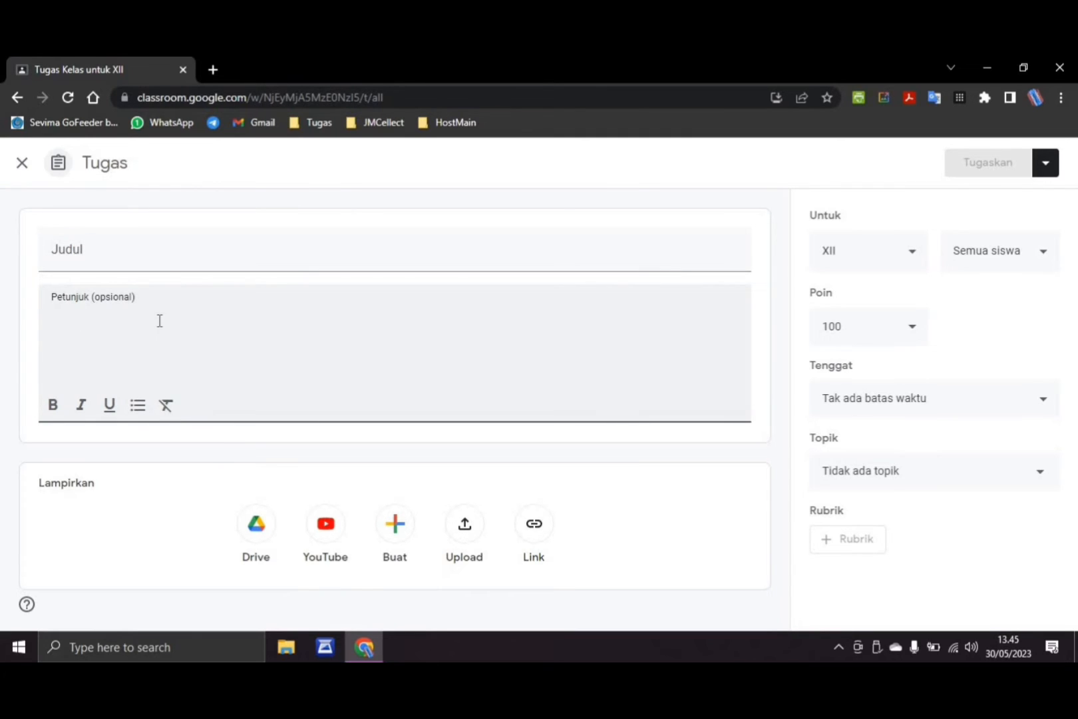
click(912, 264)
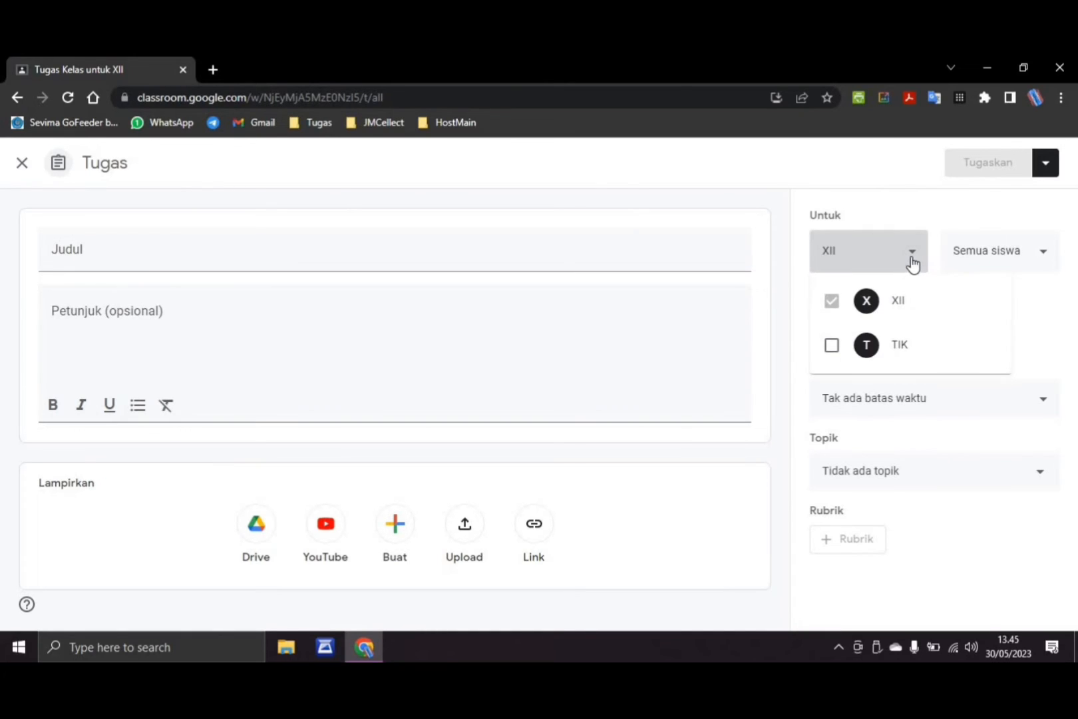
click(913, 264)
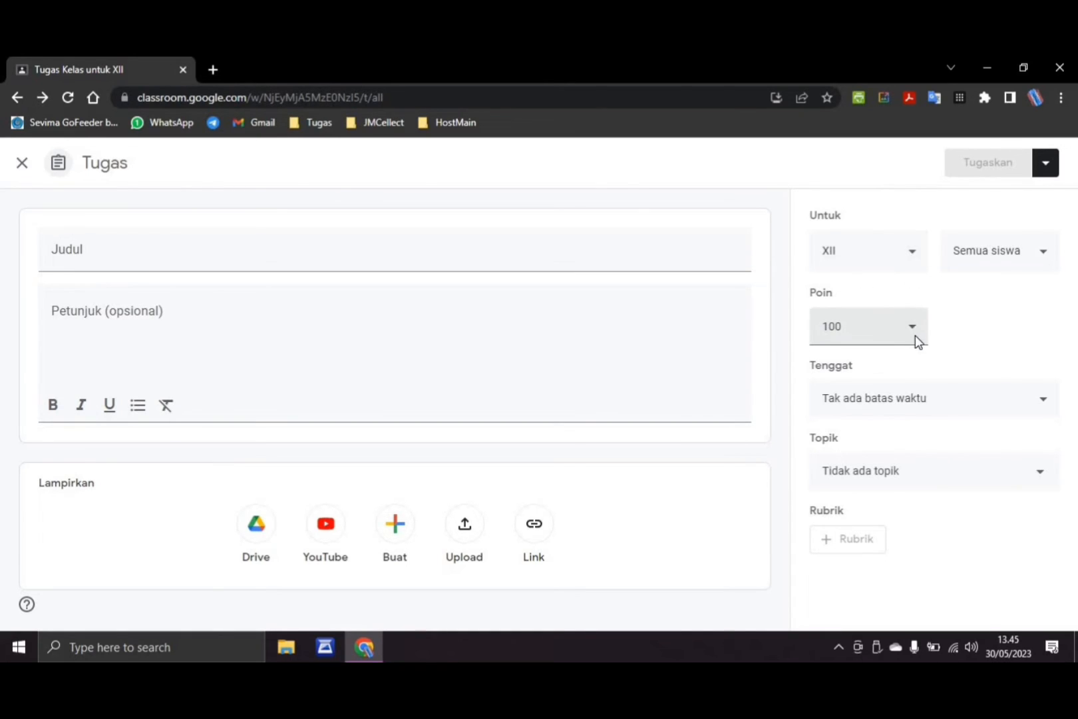
click(1032, 402)
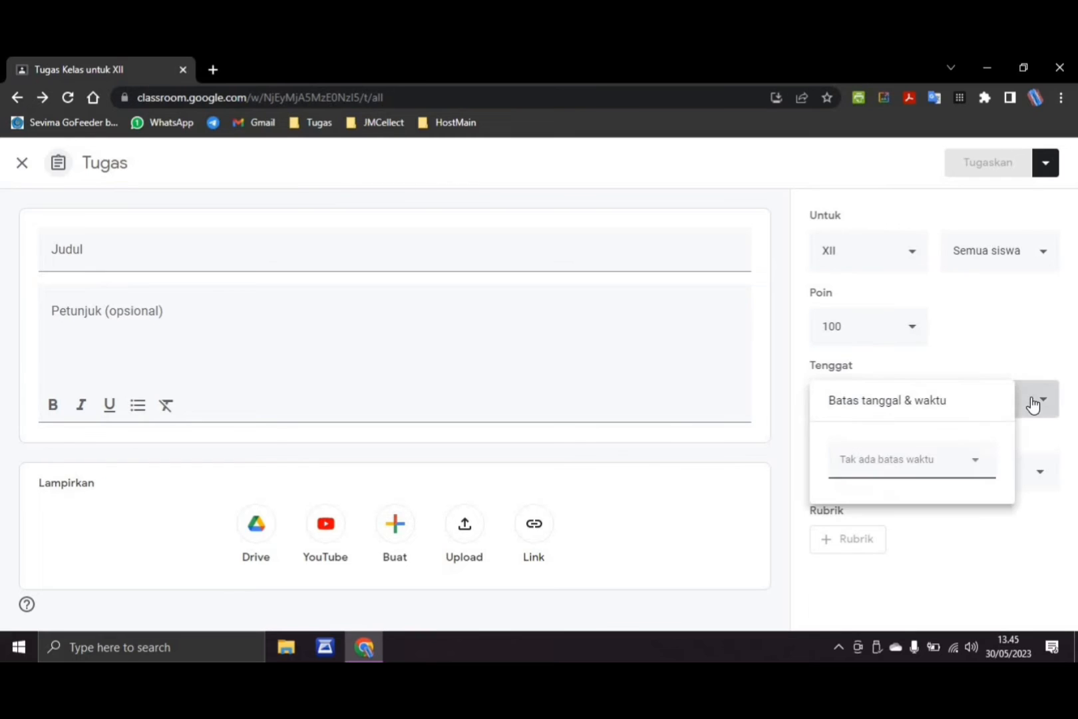
click(993, 316)
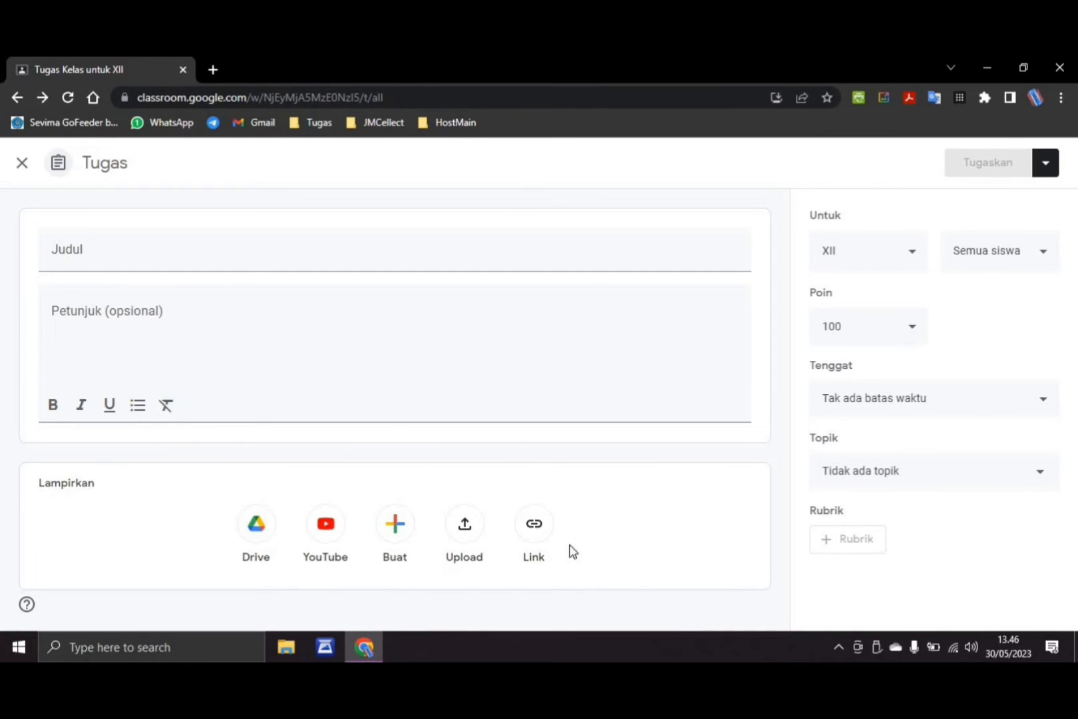
click(398, 533)
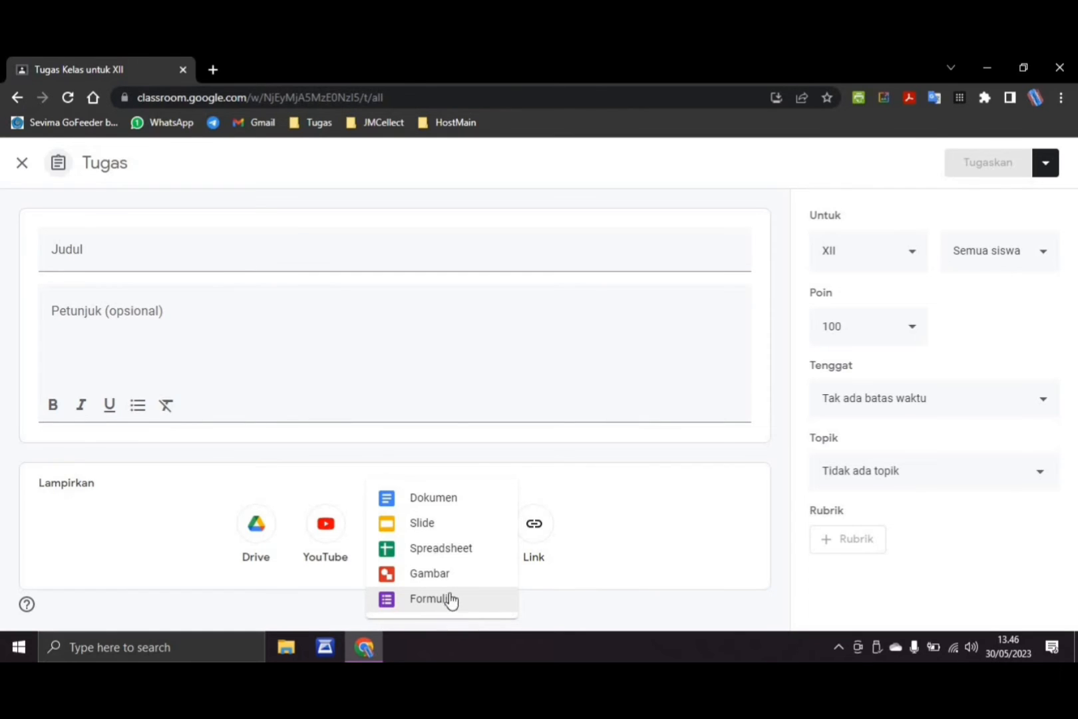
Enter THGKHGKHFVJFUDYDFCVHCJGFYJHGGY as the assignment title and assign it to class XII
click(384, 250)
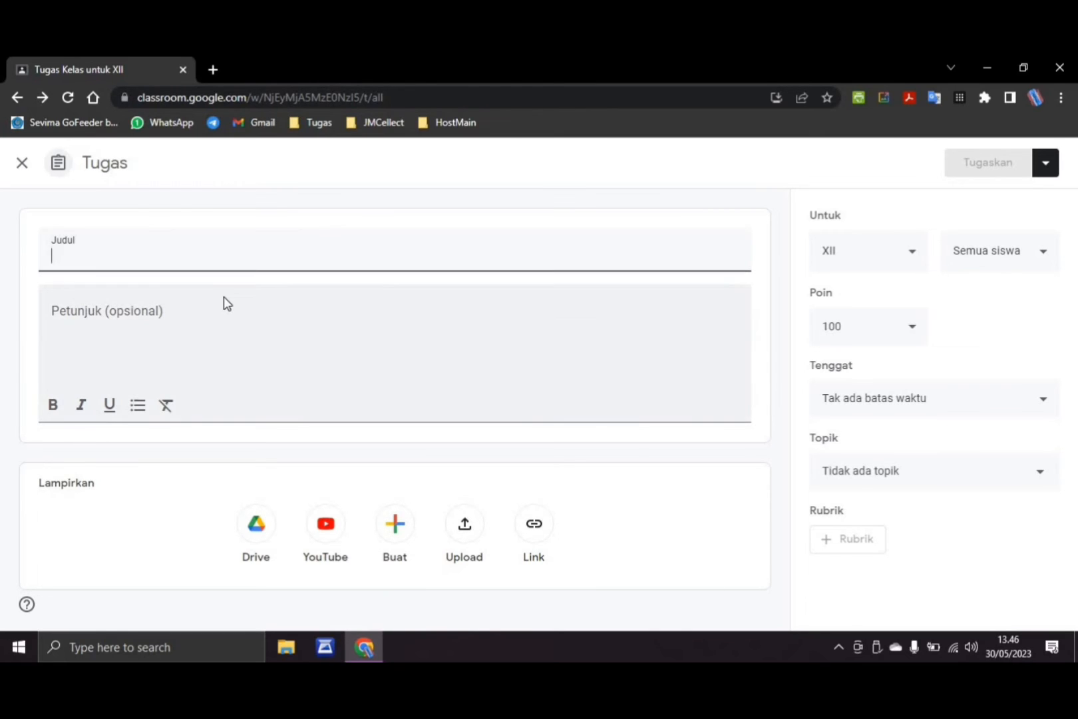
text(THGKH)
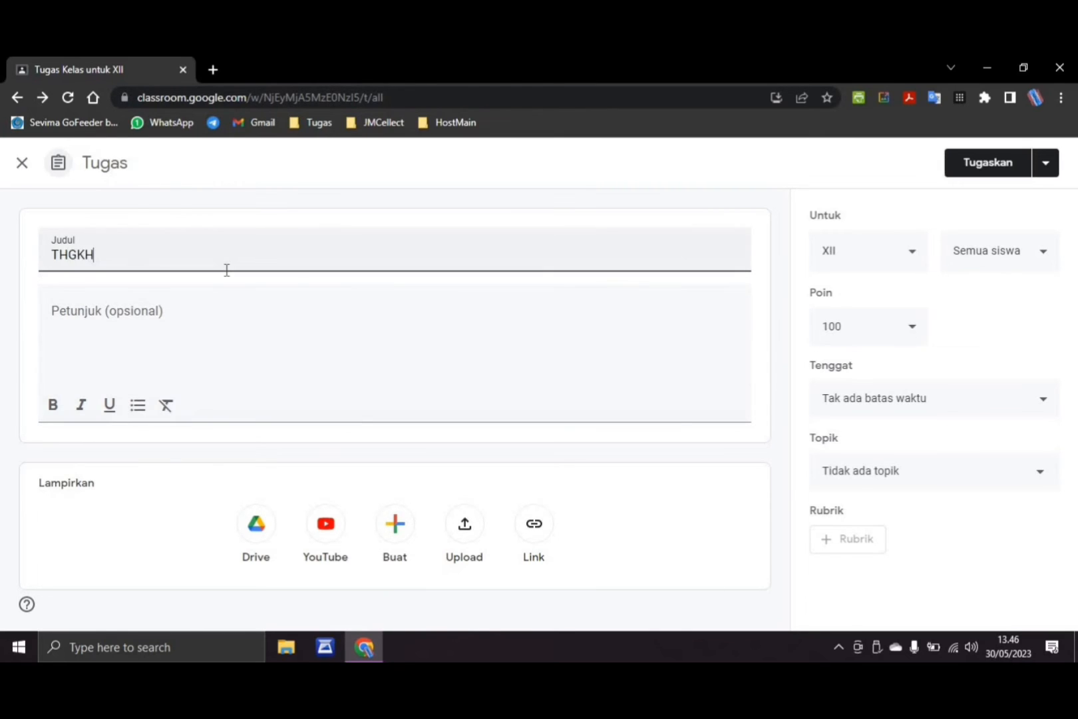
text(GKHFVJFUDYDFCVHCJGFYJHGGY)
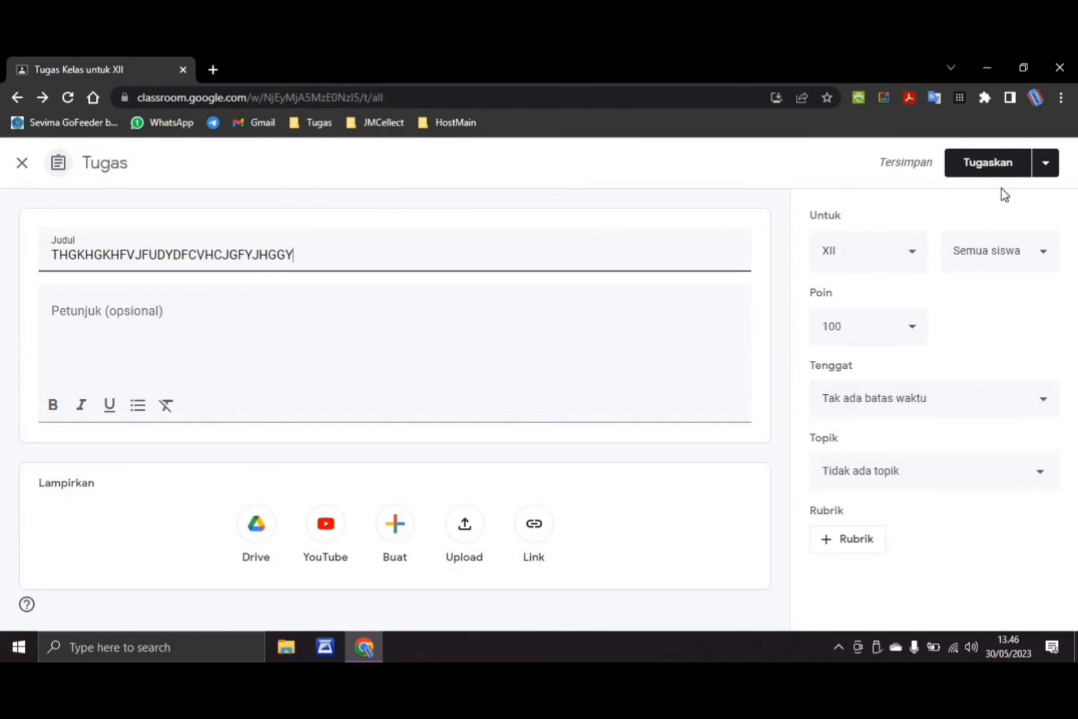
click(975, 162)
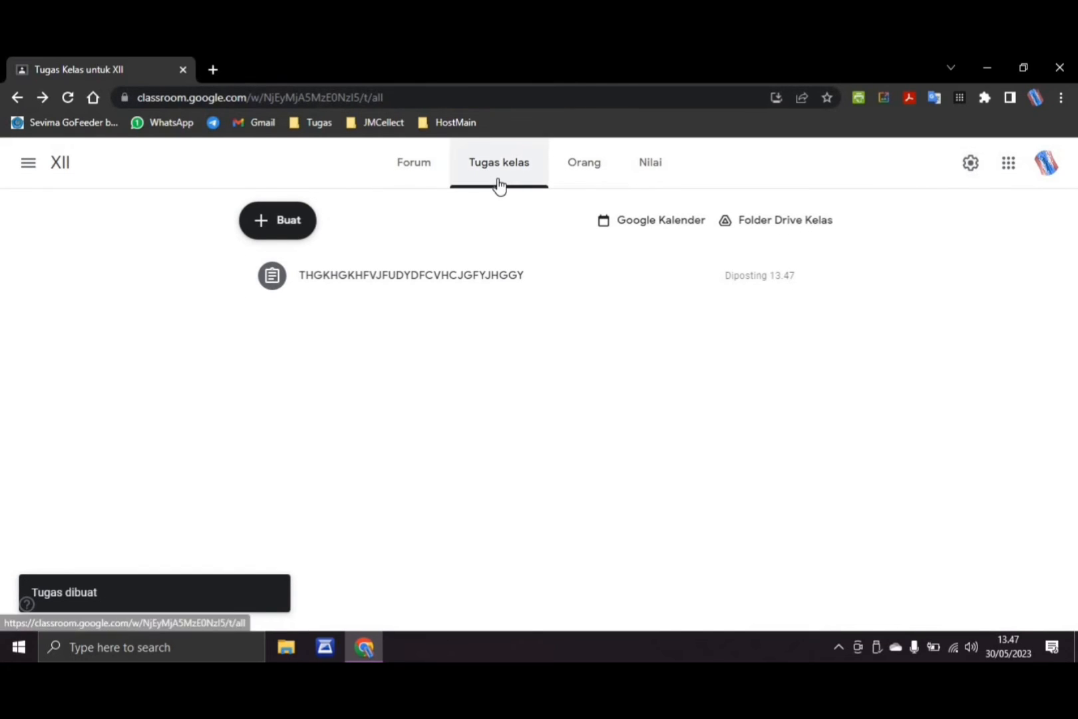
Check the class Forum for the post about the new assignment
click(430, 179)
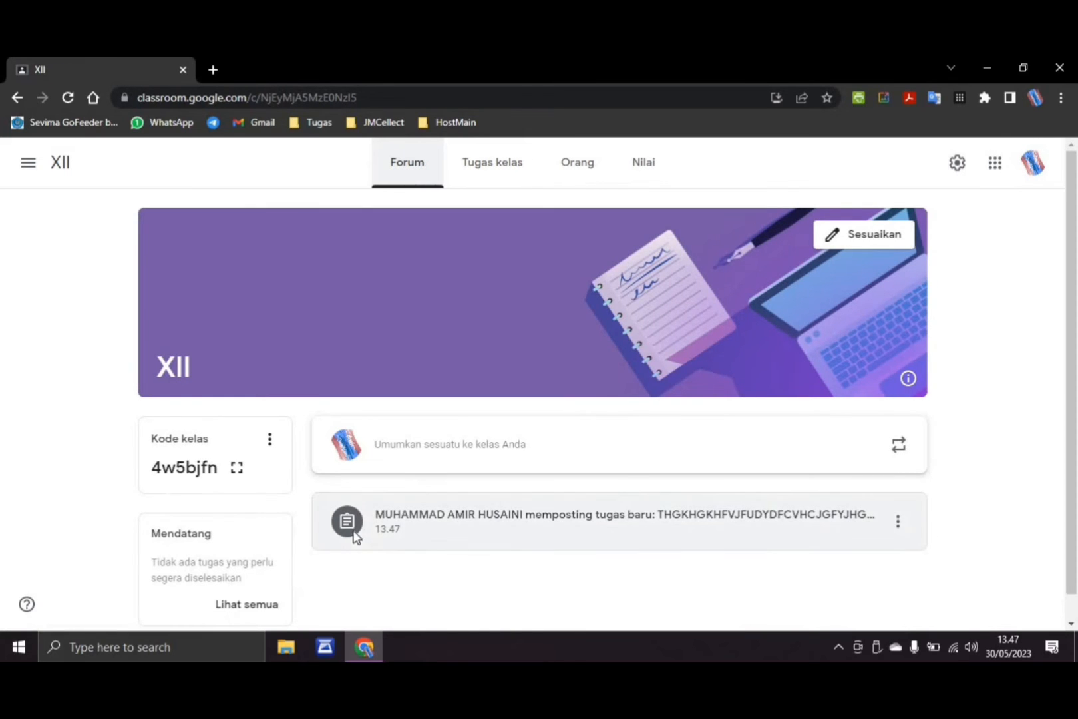
scroll(436, 531, down, 1)
scroll(439, 535, up, 1)
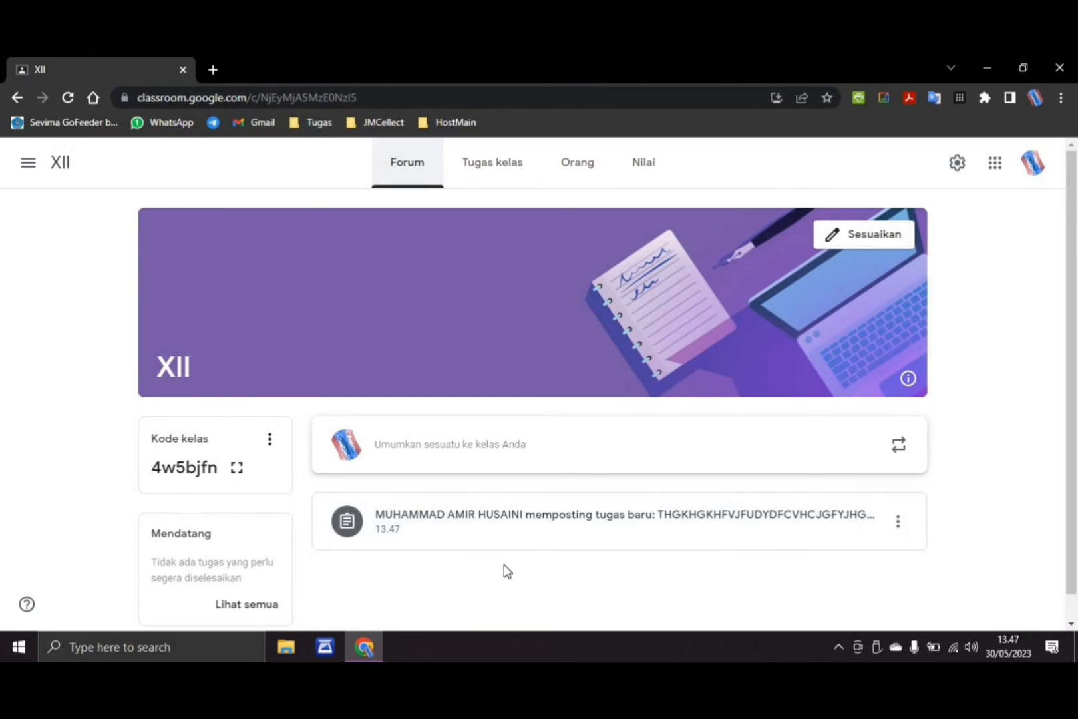
Return to the Tugas kelas page and start creating a quiz assignment (Tugas kuis)
click(506, 167)
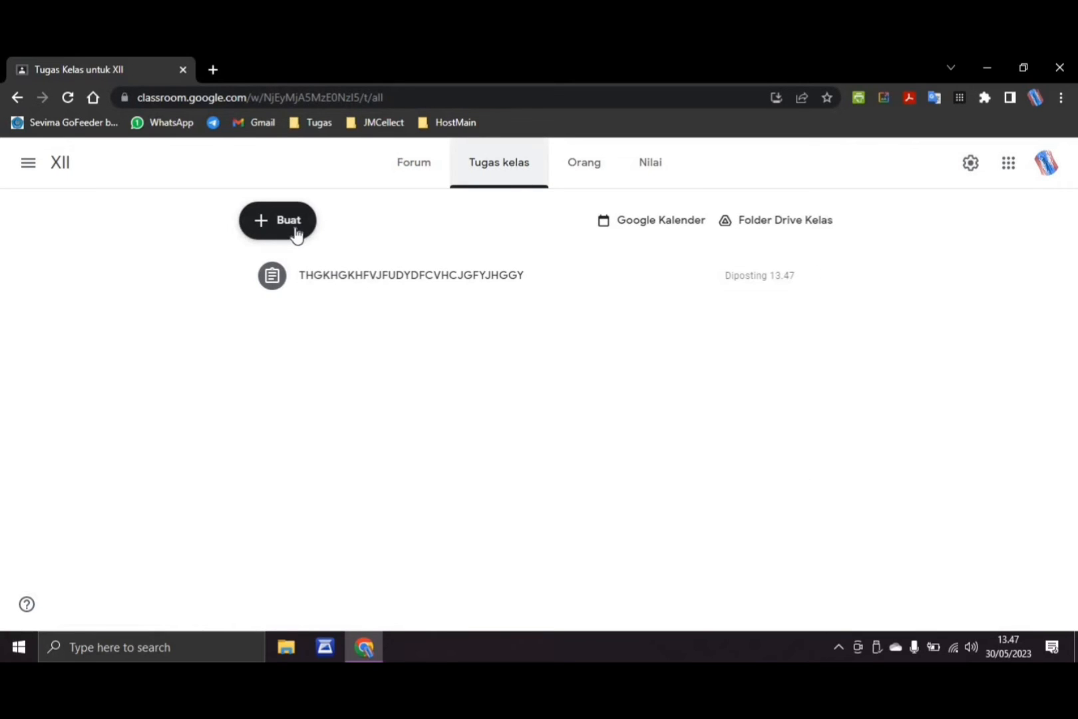
click(297, 235)
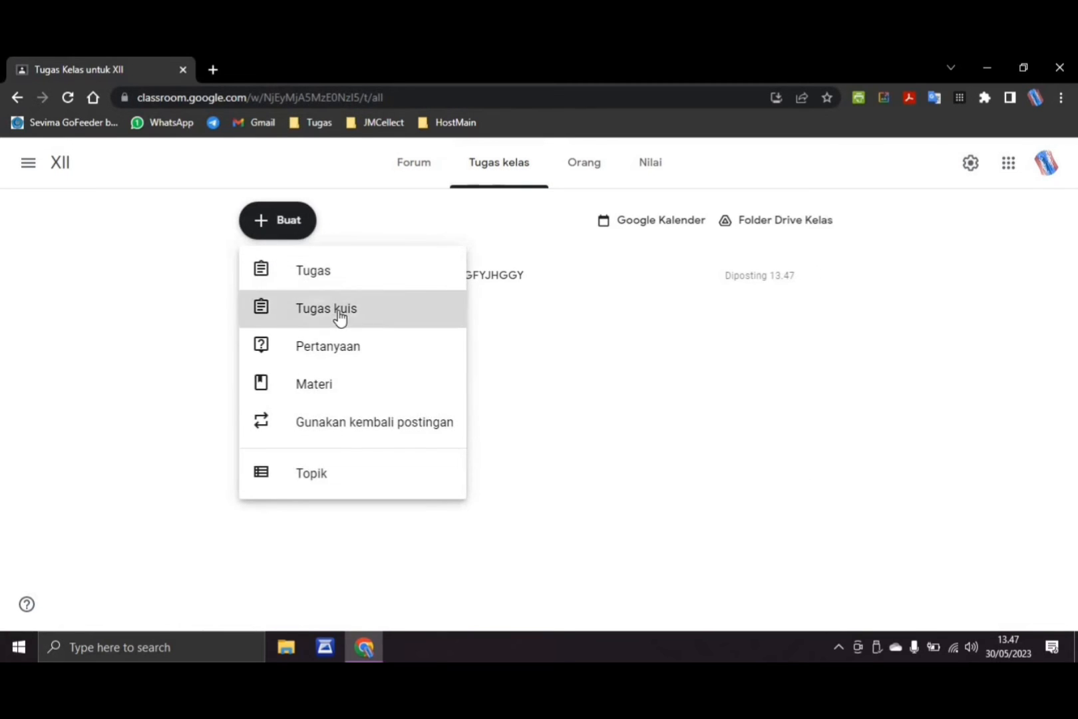
click(340, 317)
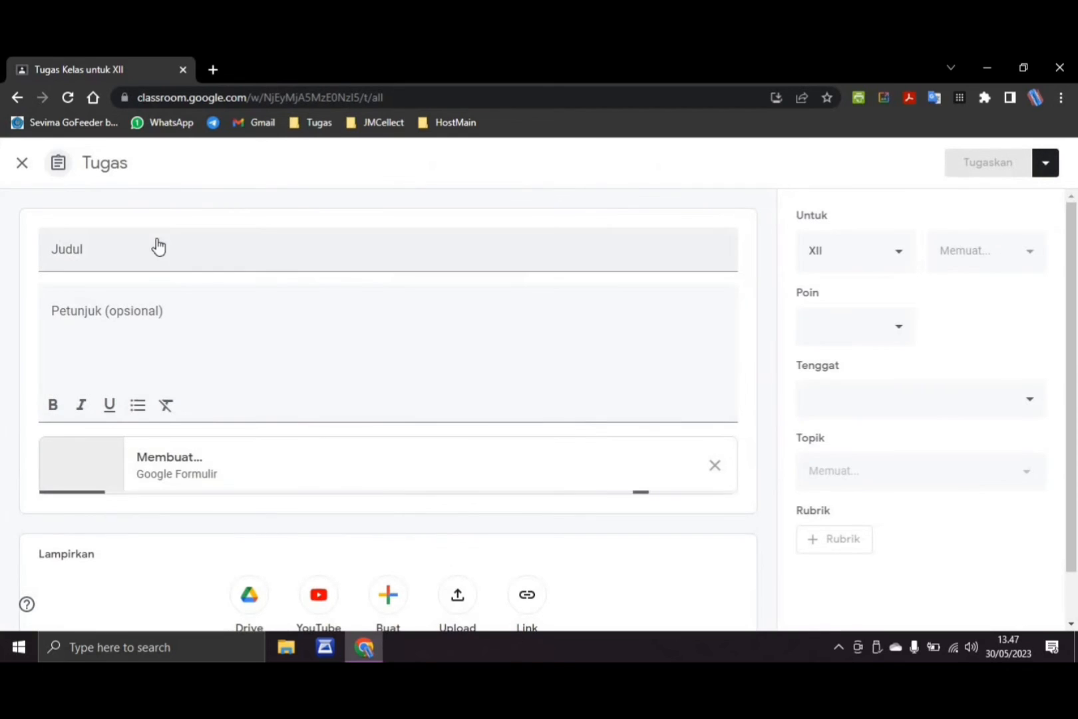
Open the attached Blank Quiz in Google Forms, look over its question editor, and close it to return to the assignment
click(156, 245)
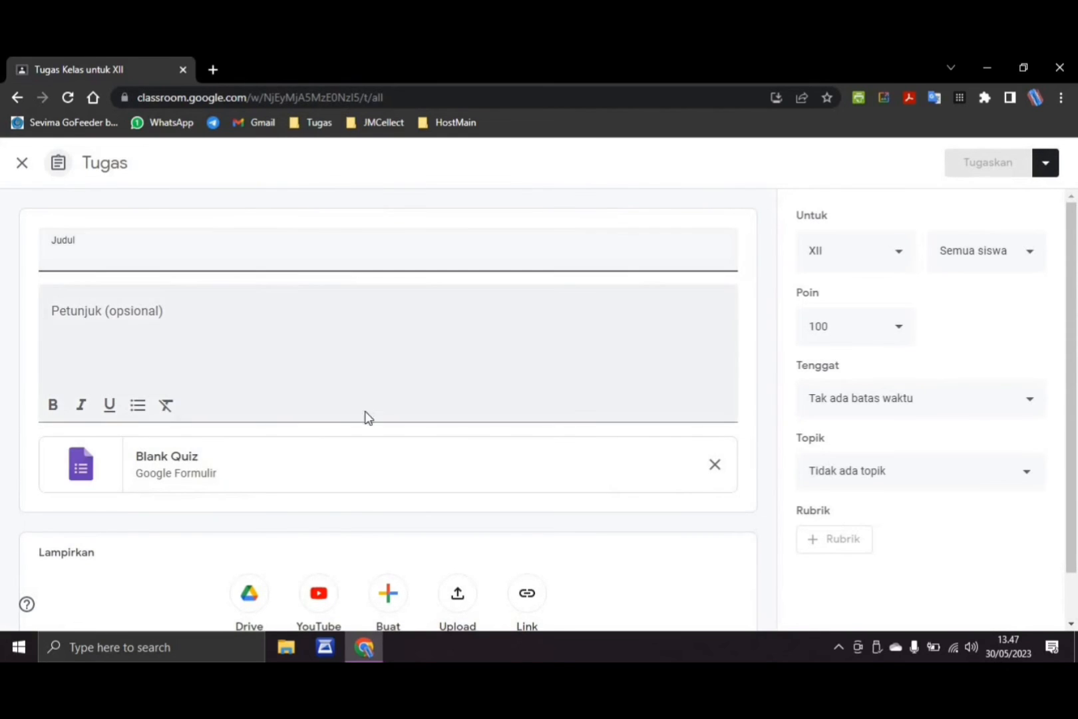
scroll(489, 481, down, 1)
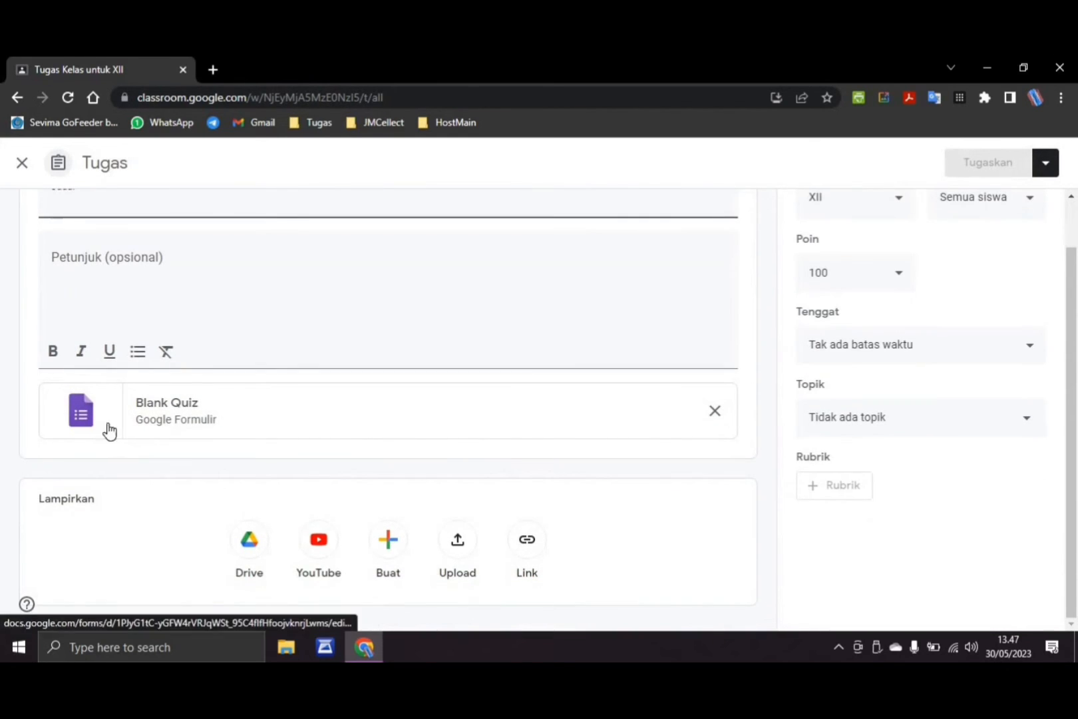
click(153, 421)
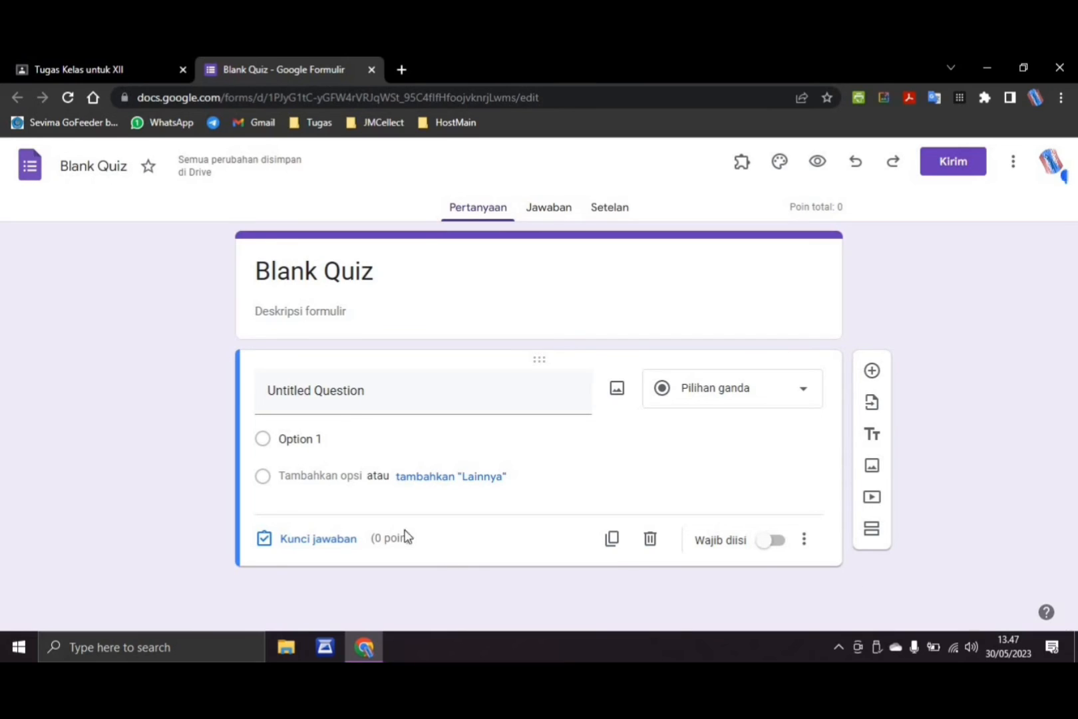
click(374, 70)
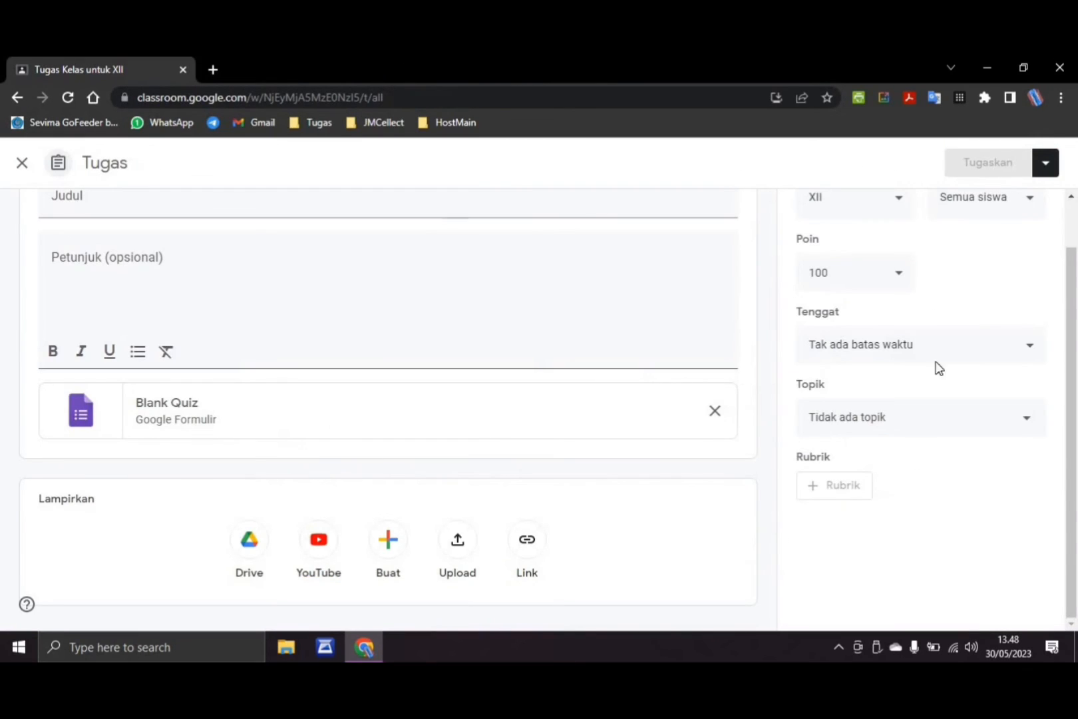
Close the quiz assignment, then look over the answer types and fields of a new question (Pertanyaan) and close it
click(31, 163)
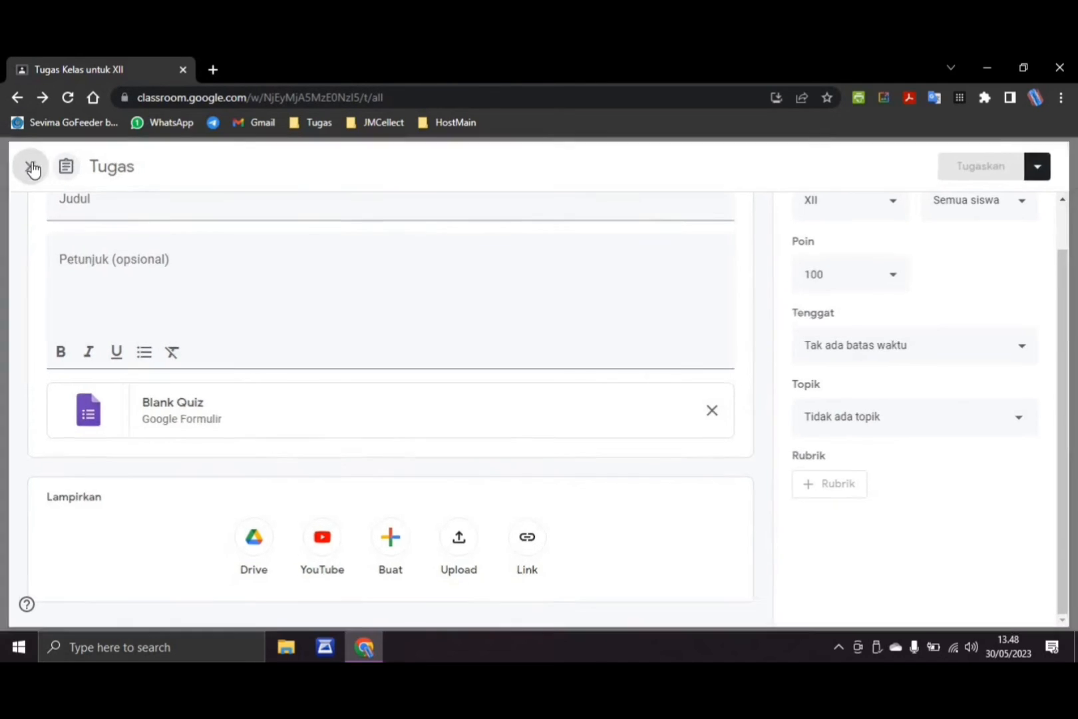
click(283, 221)
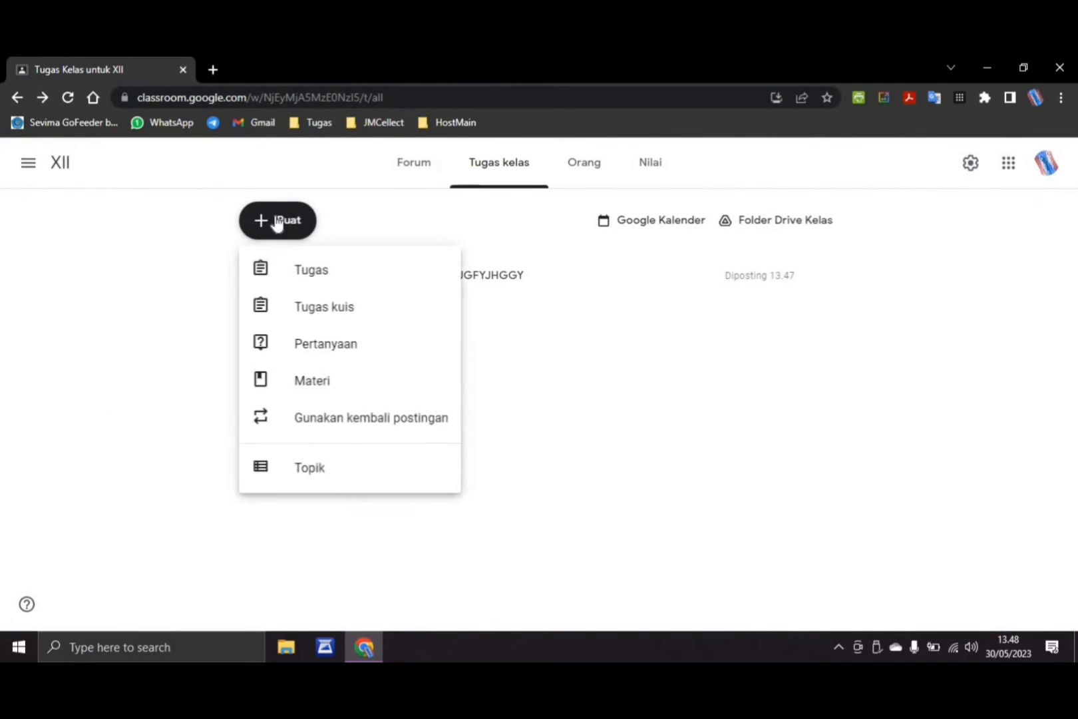
click(333, 346)
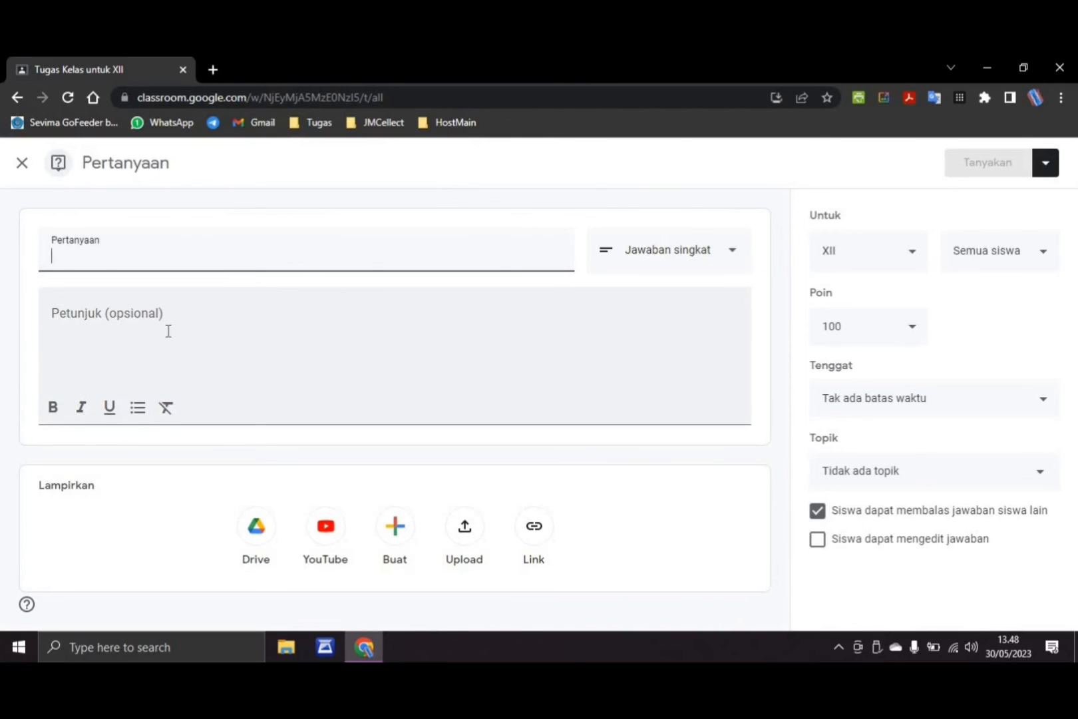
click(694, 265)
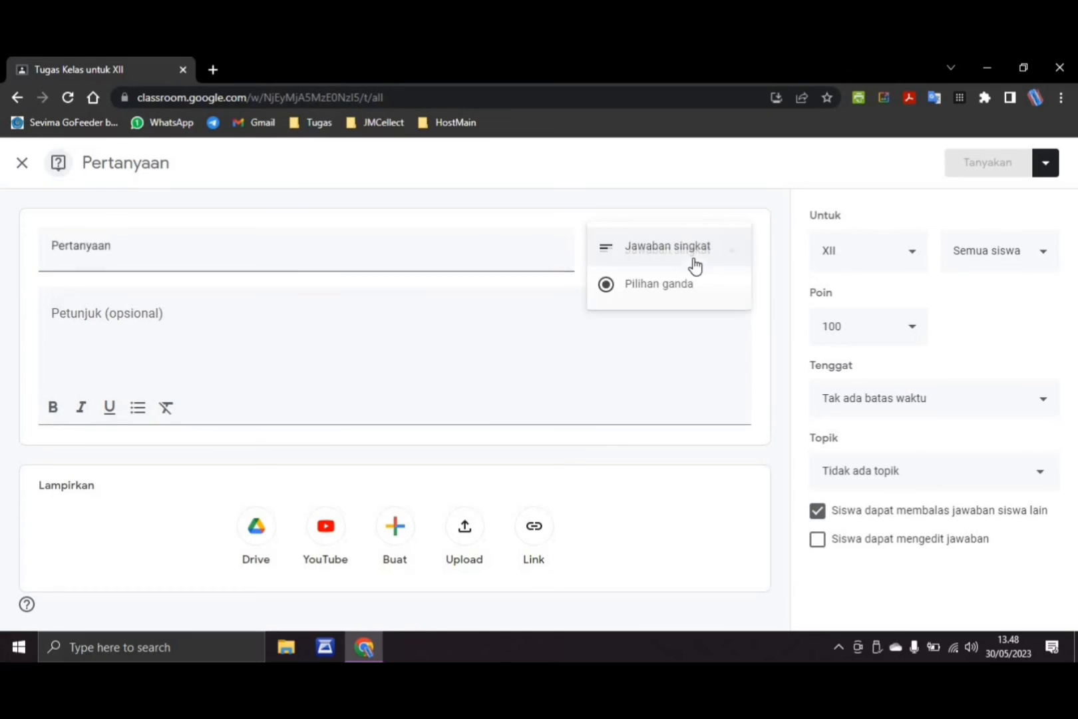
click(475, 251)
click(182, 342)
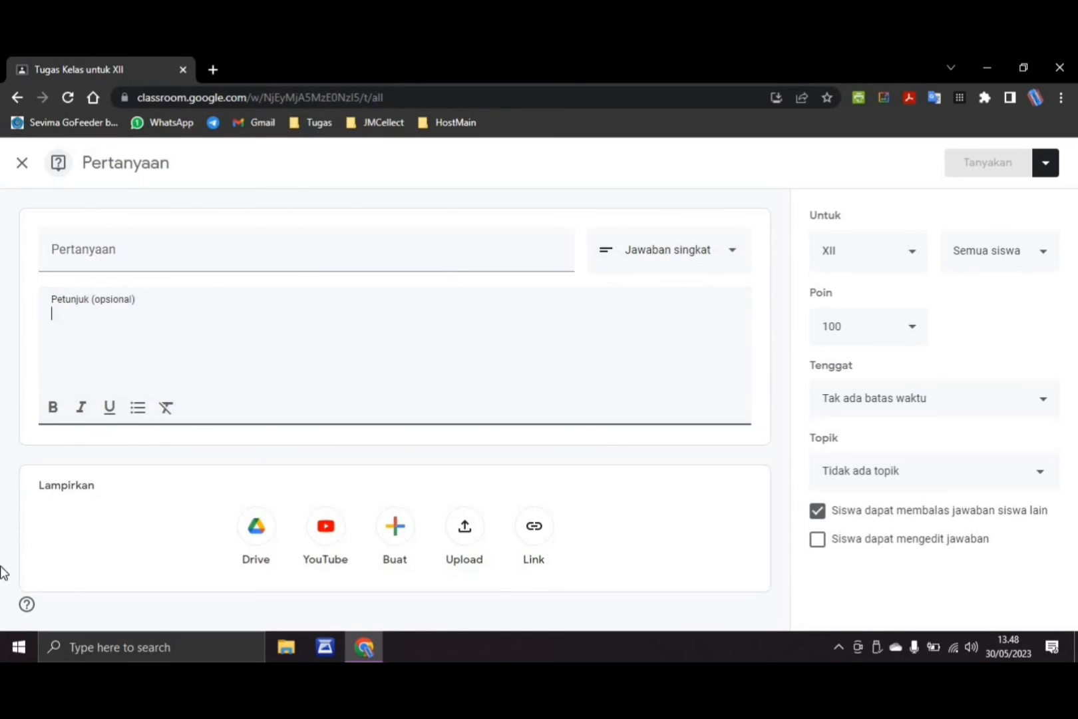
click(116, 248)
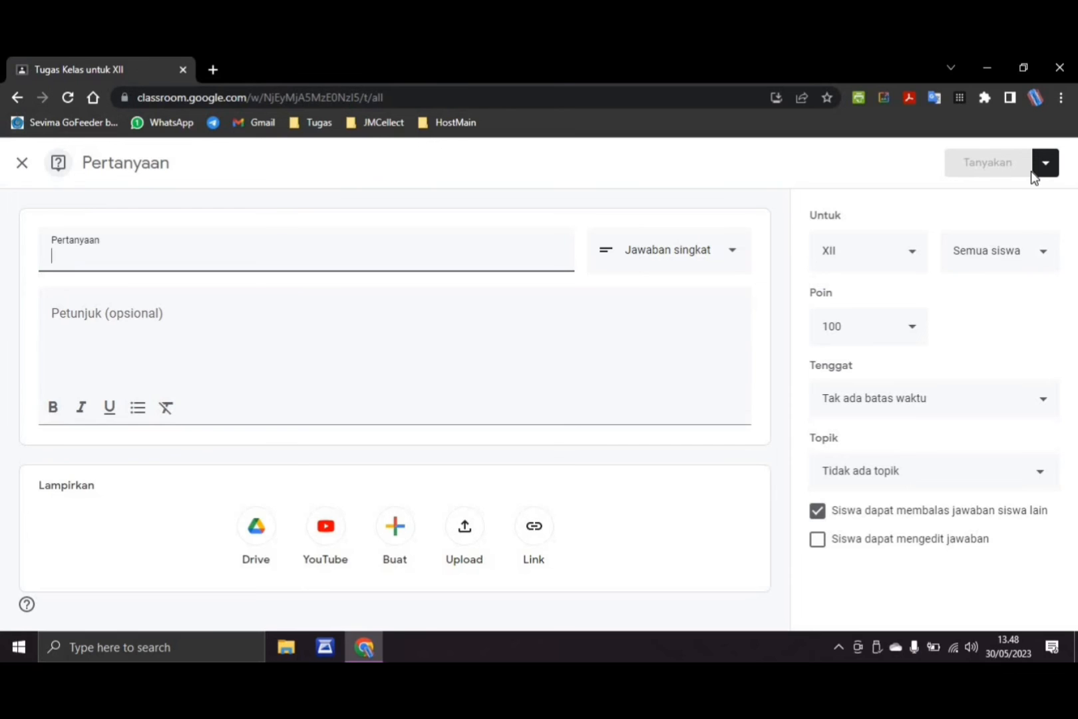
click(22, 164)
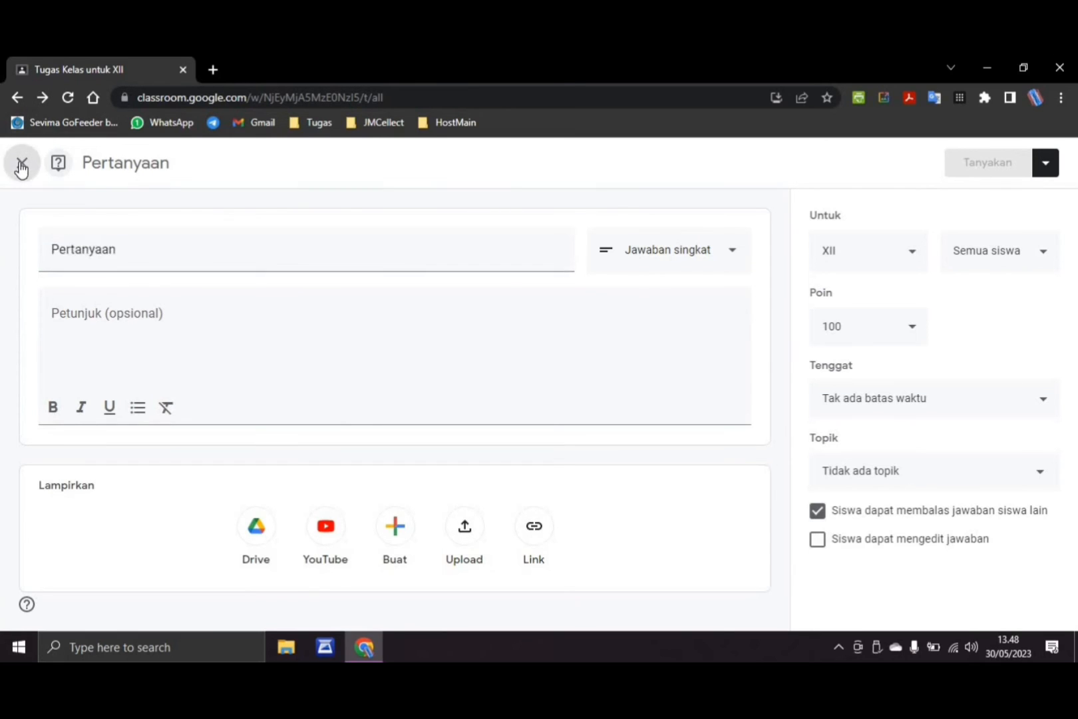
Create a new material (Materi) titled TIK for class XII and close it unposted as a draft
click(275, 226)
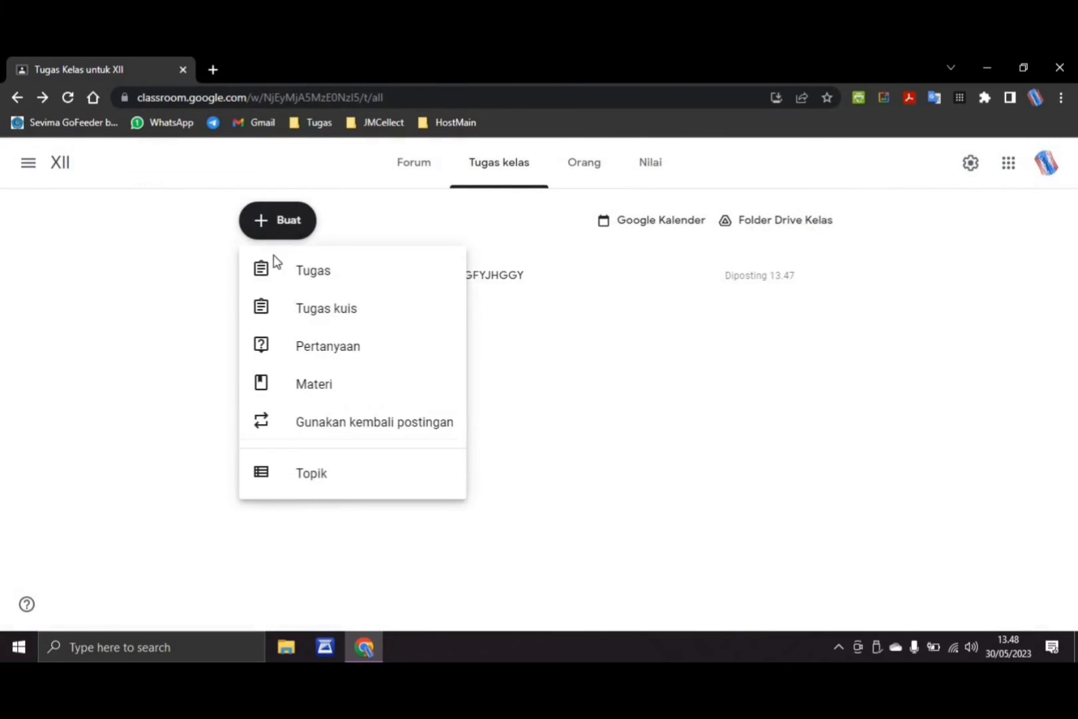
click(283, 385)
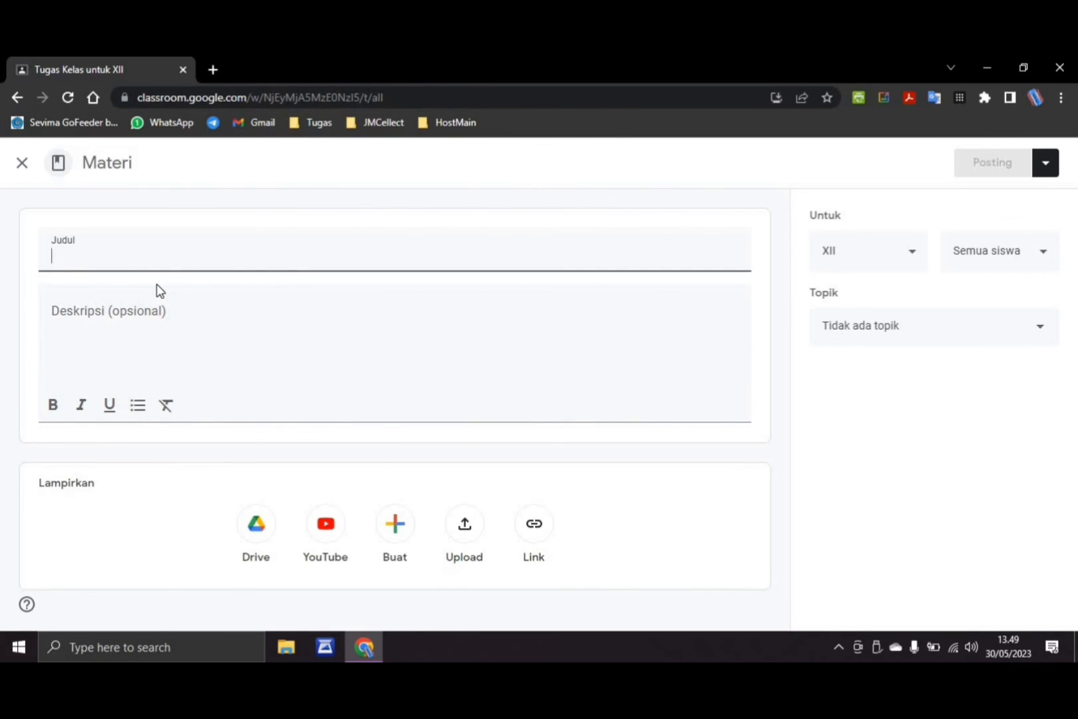
text(TIK)
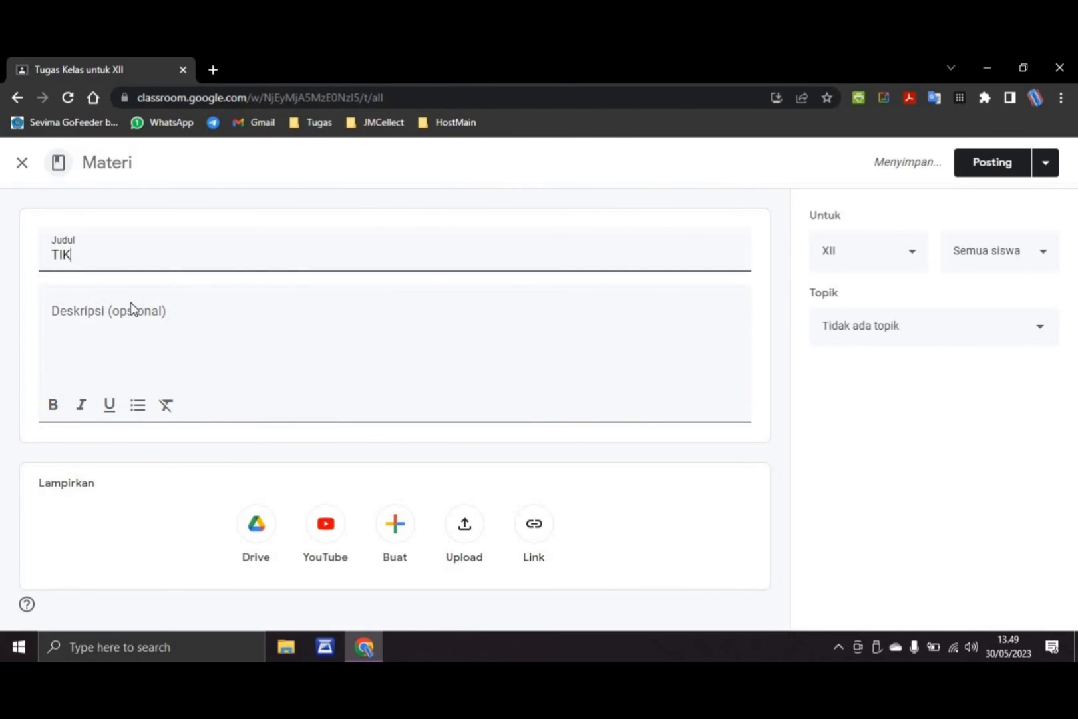
click(139, 318)
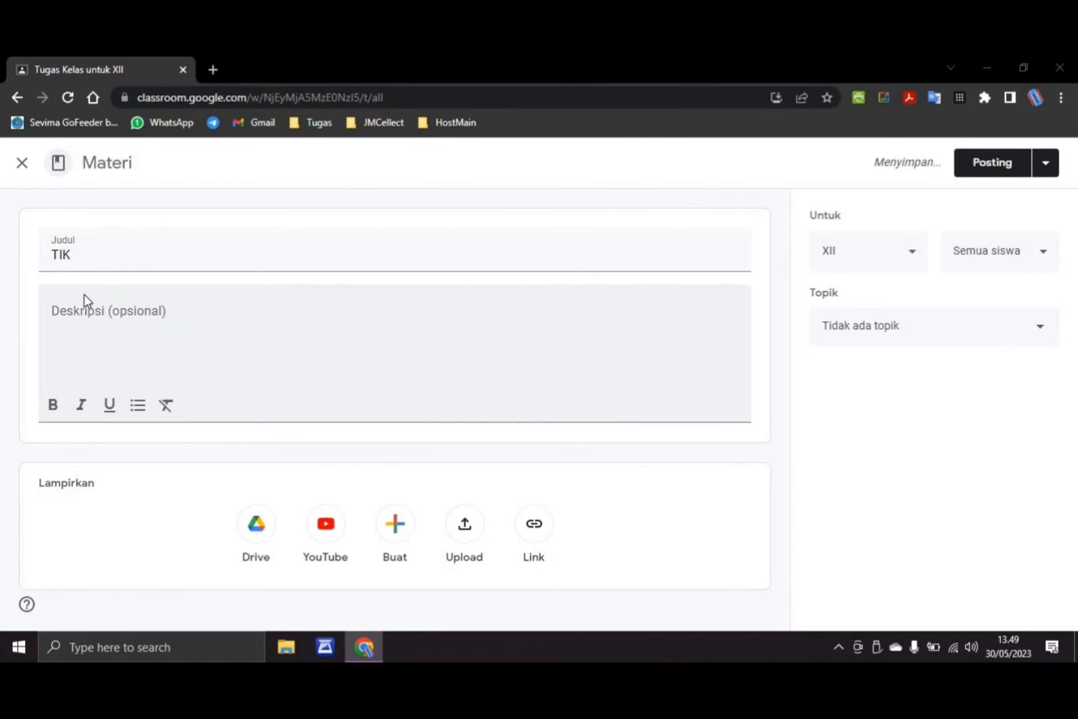
key(alt+Tab)
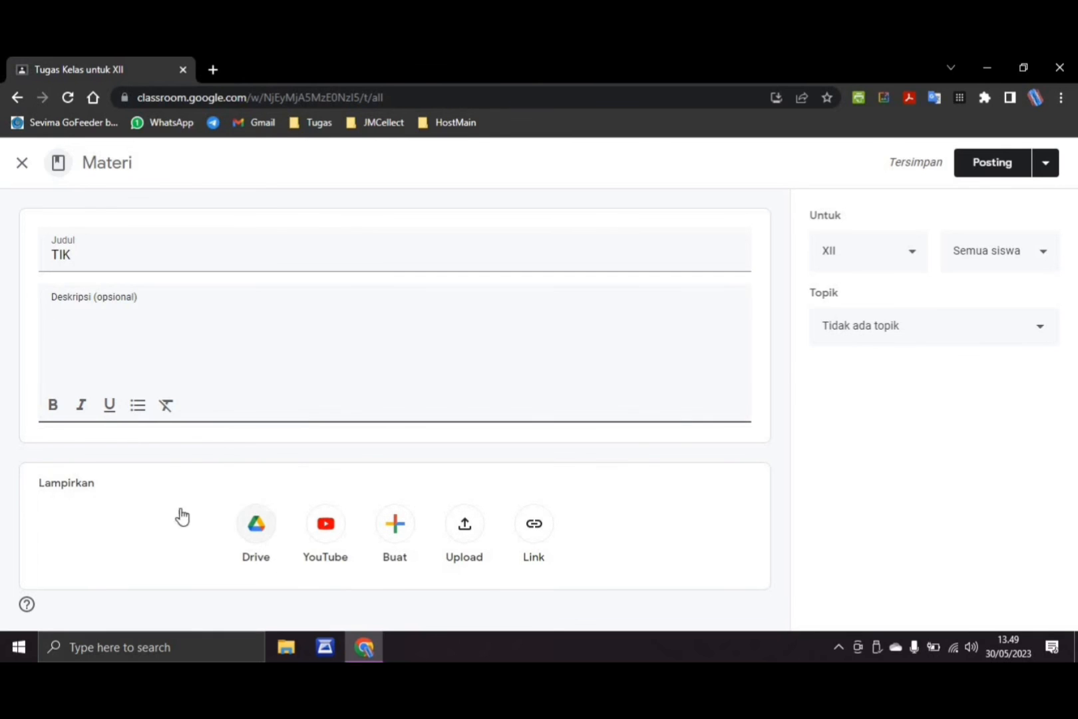
click(22, 164)
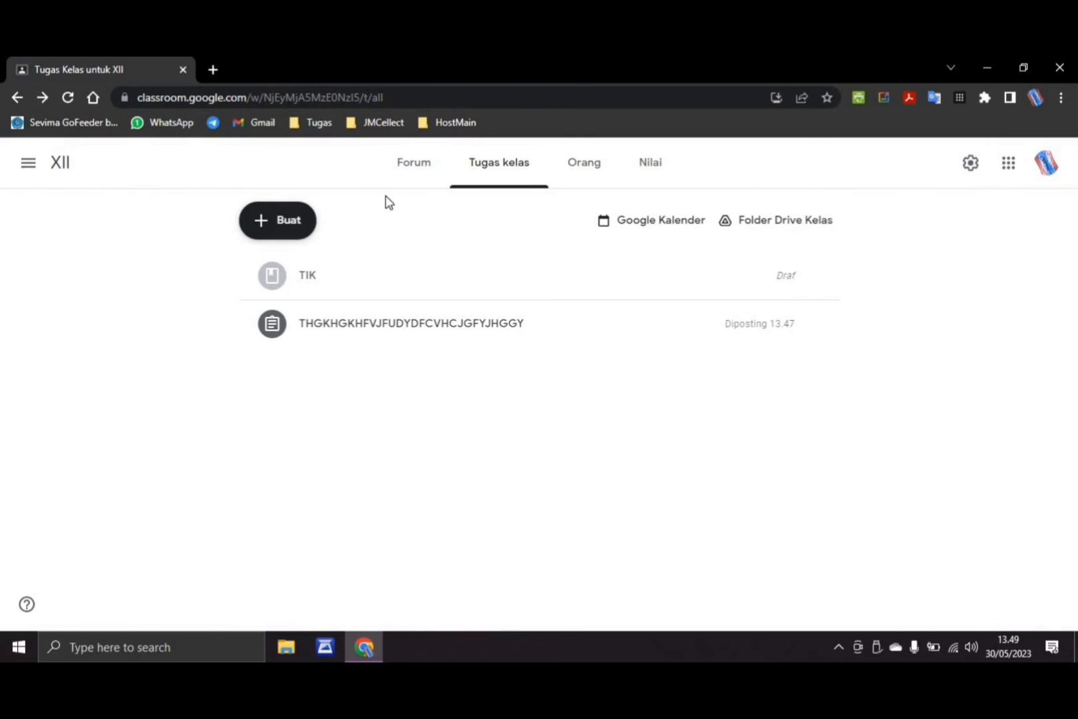
Look over the options for creating classwork and the Orang, Nilai and Forum pages of class XII
click(279, 235)
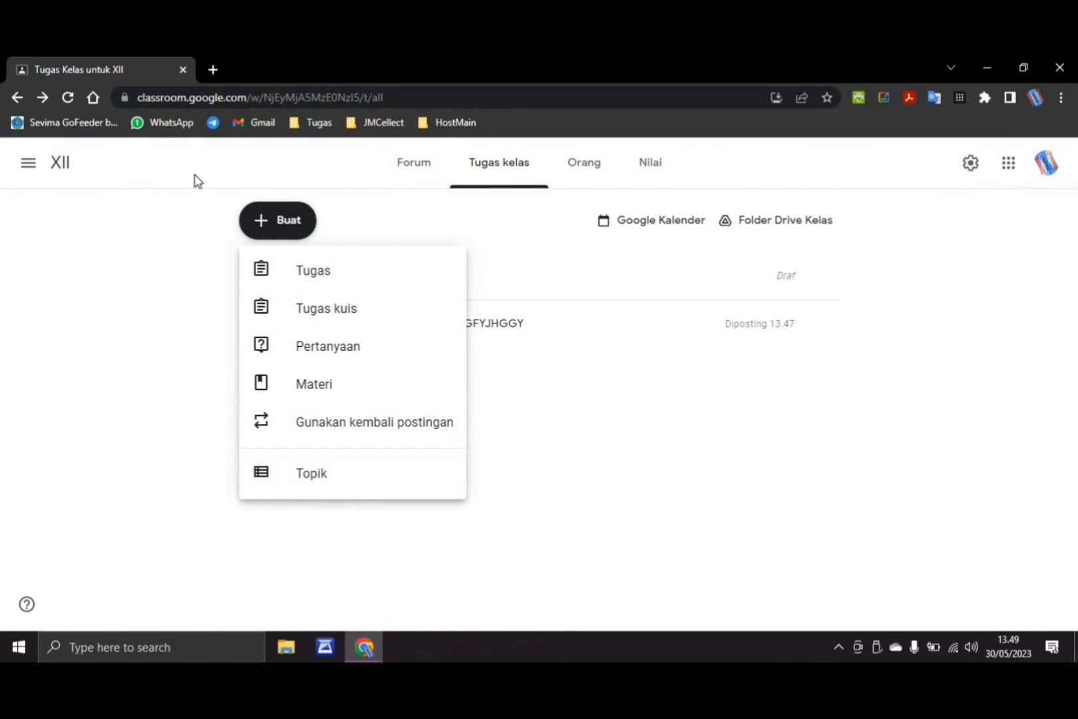
click(602, 233)
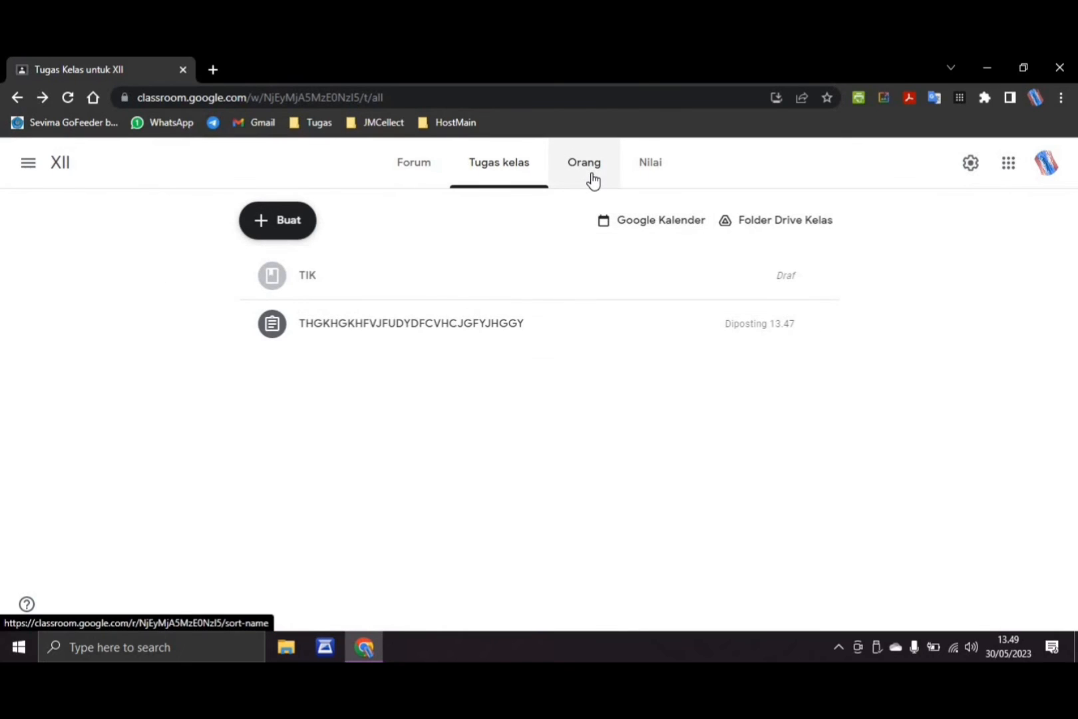
click(593, 178)
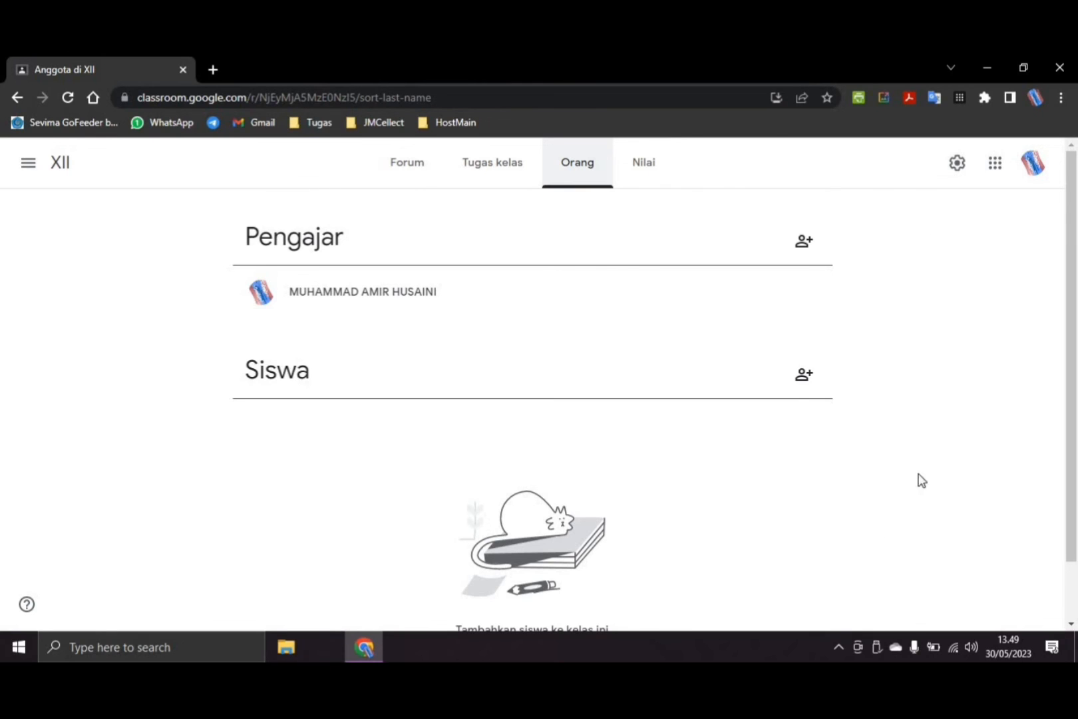
click(653, 189)
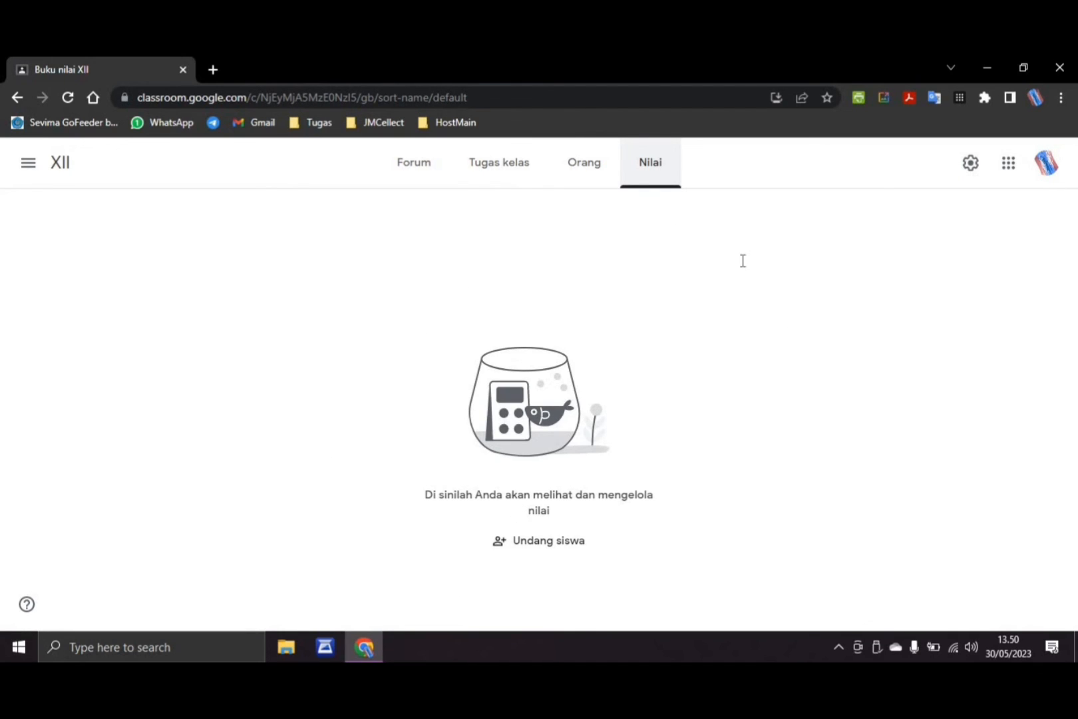
click(425, 184)
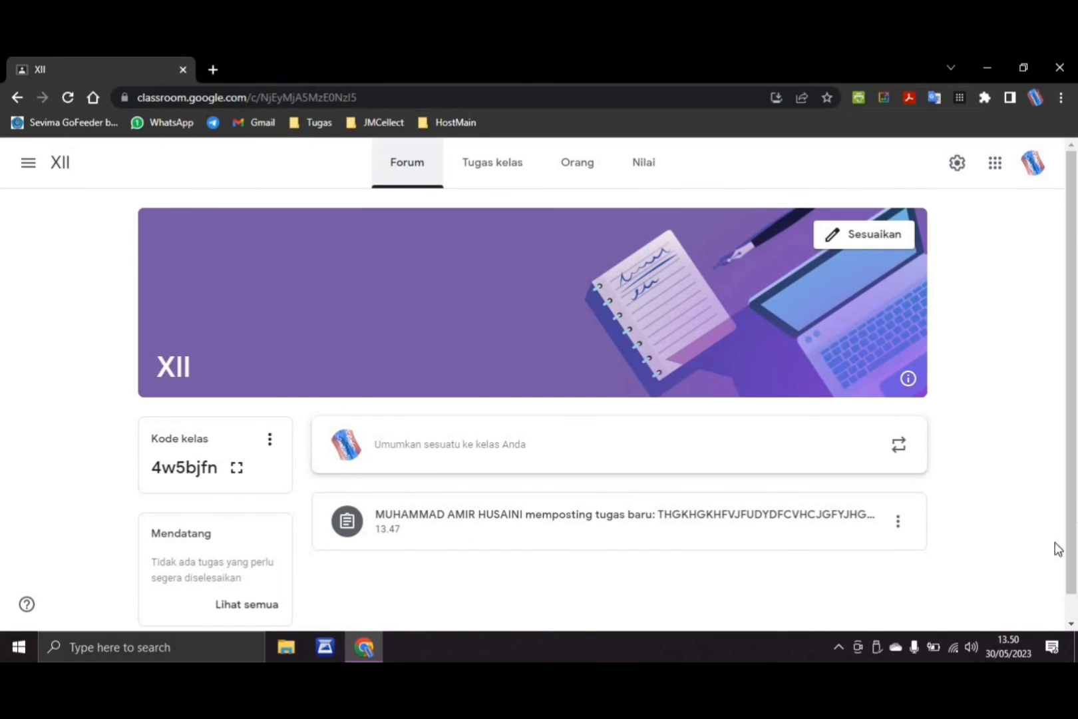
Go to the list of all classes and archive class XII
click(33, 175)
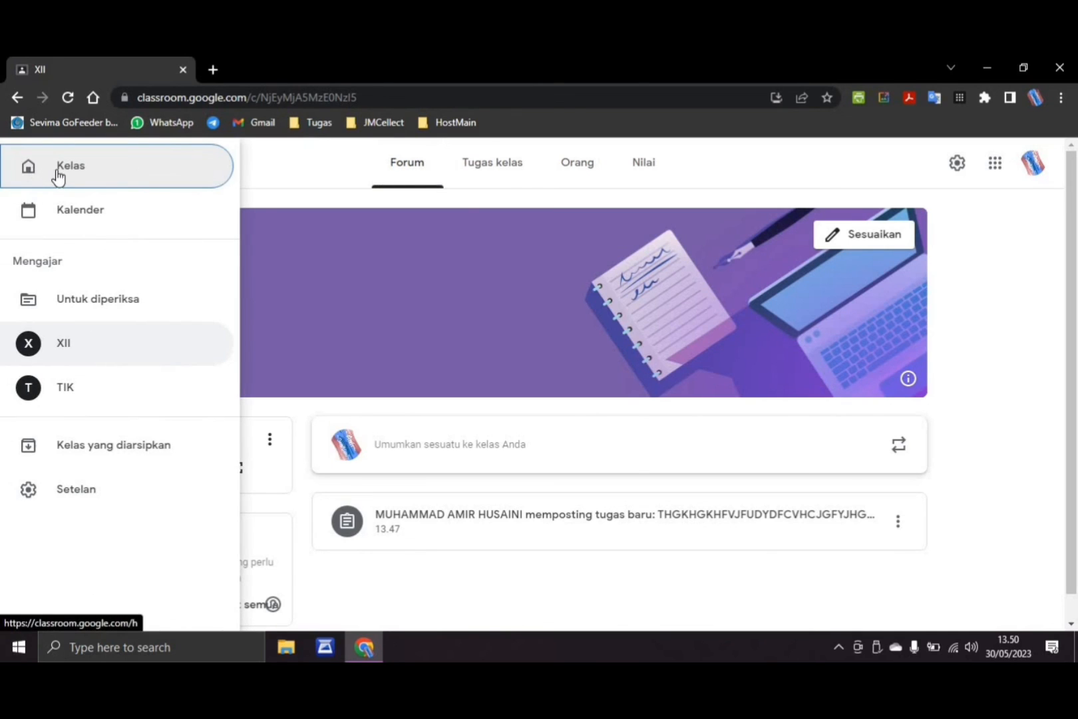
click(58, 174)
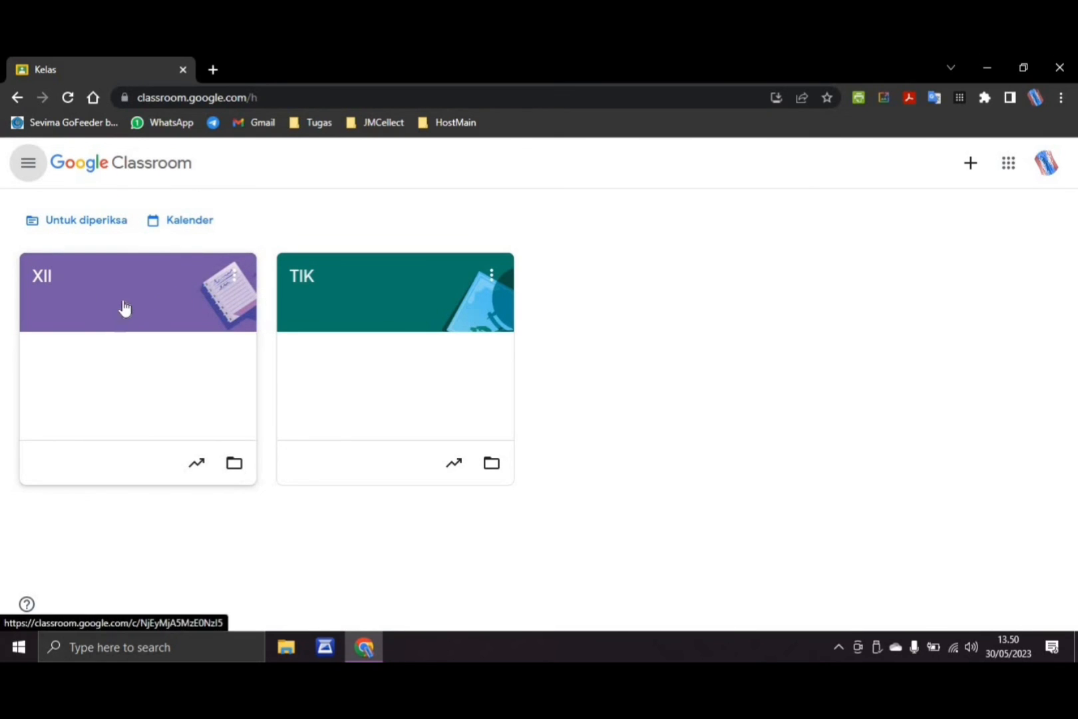
click(235, 280)
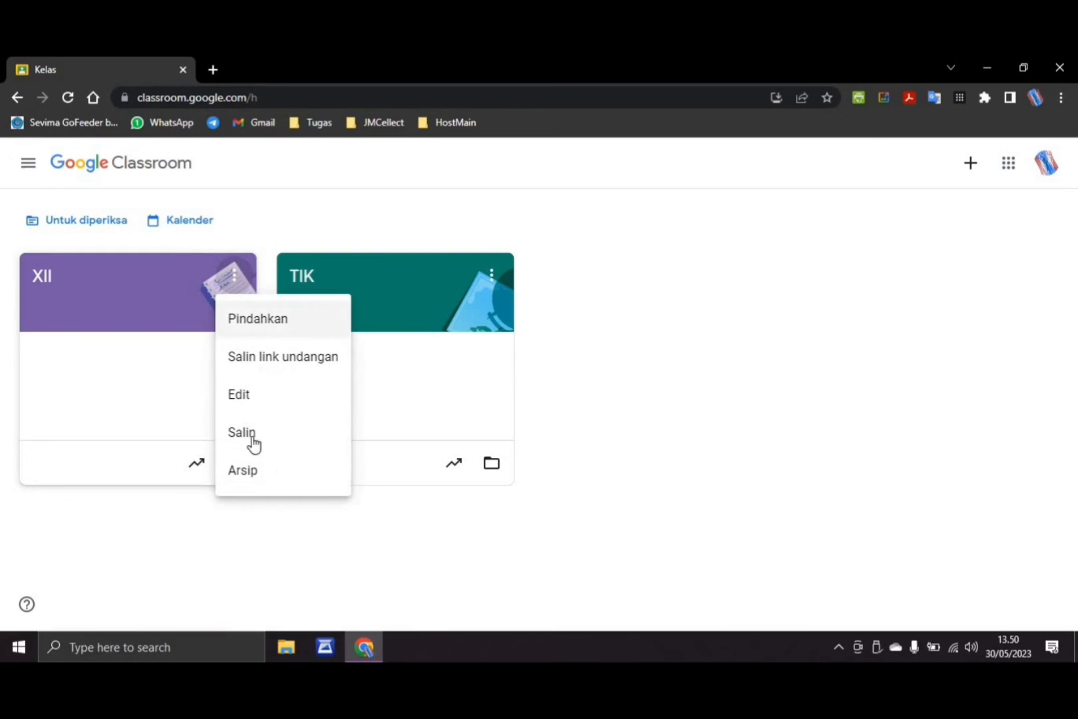
click(258, 471)
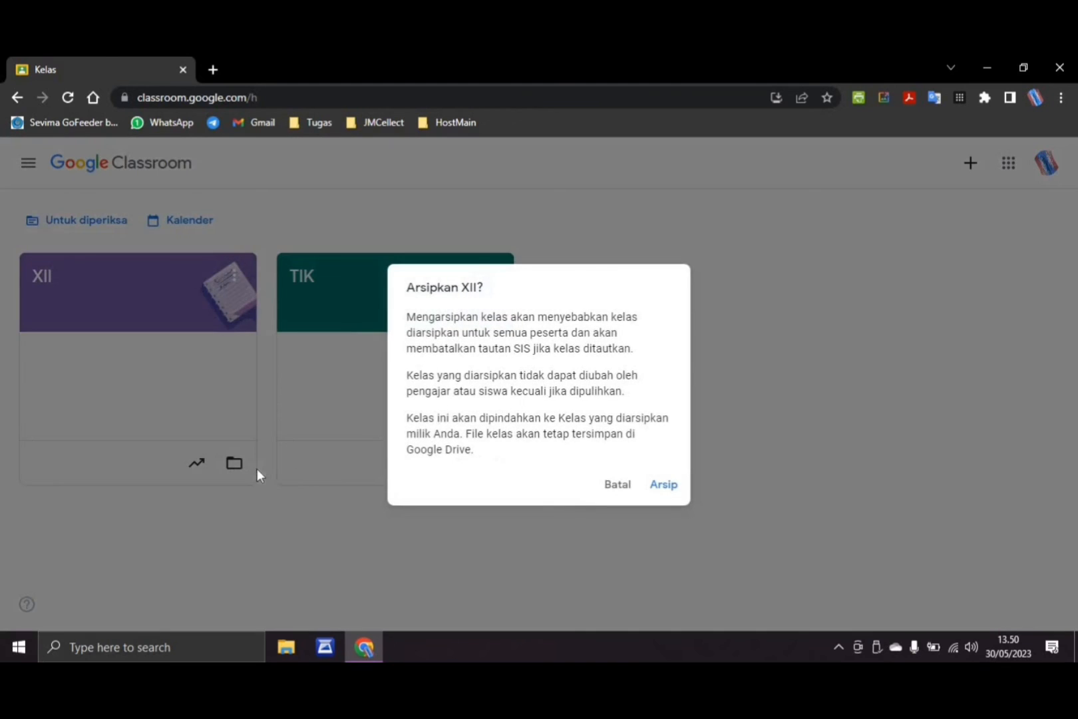
click(674, 493)
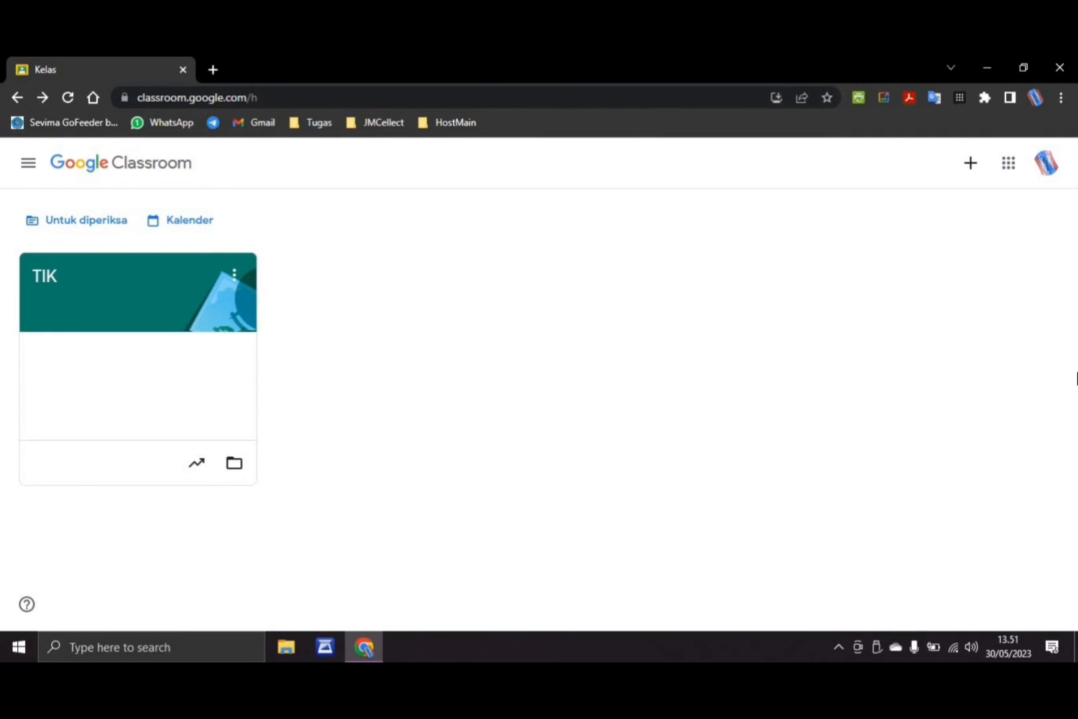
Delete class XII from the archived classes (Kelas yang diarsipkan) and return to the class list
click(28, 163)
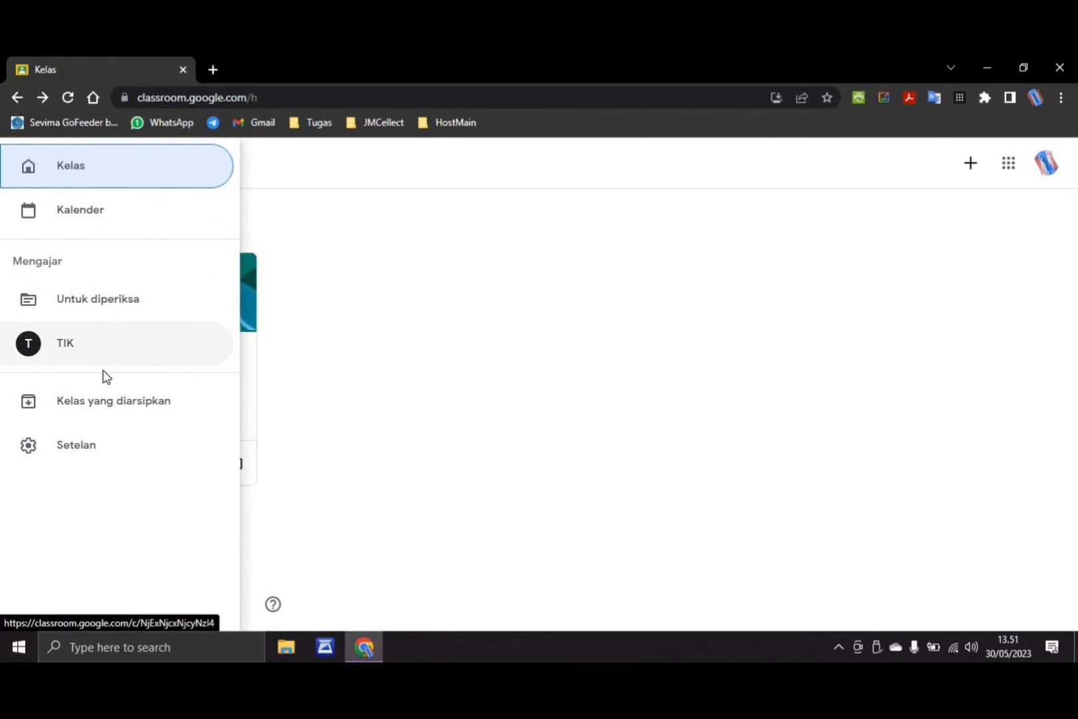
click(122, 413)
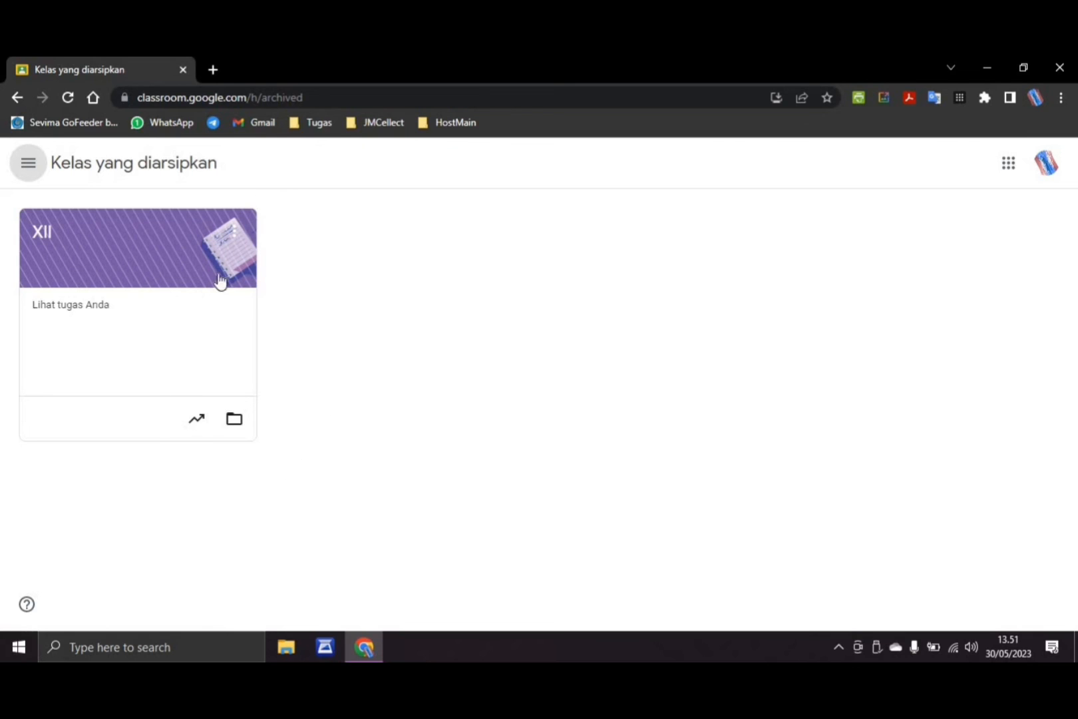
click(234, 234)
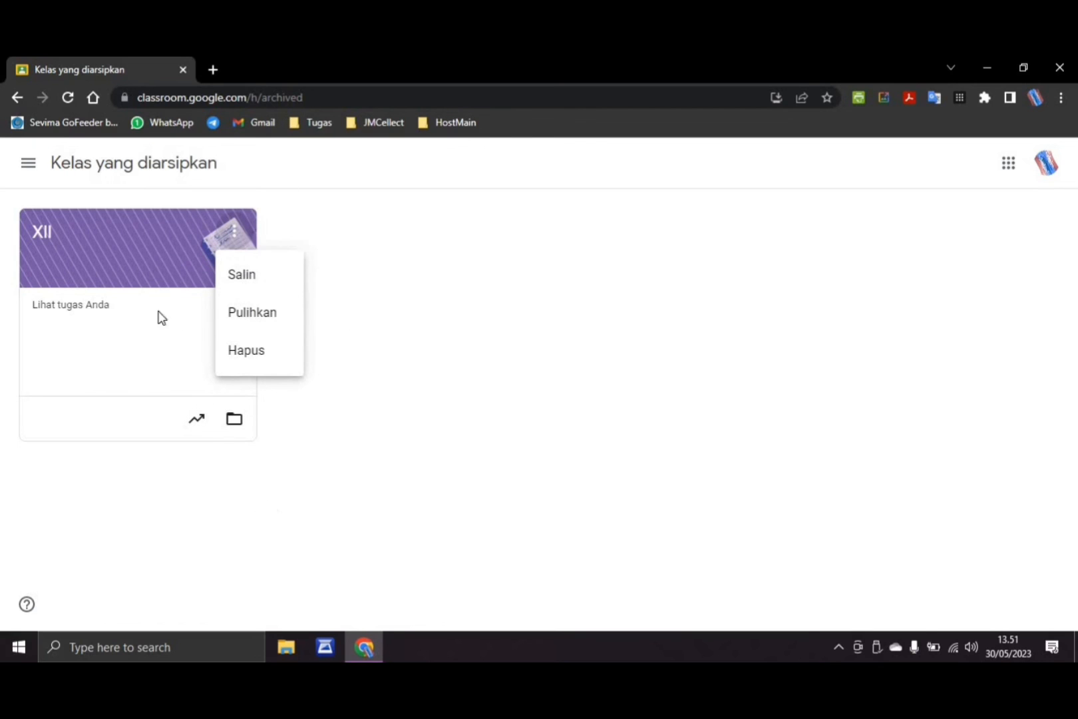
click(265, 357)
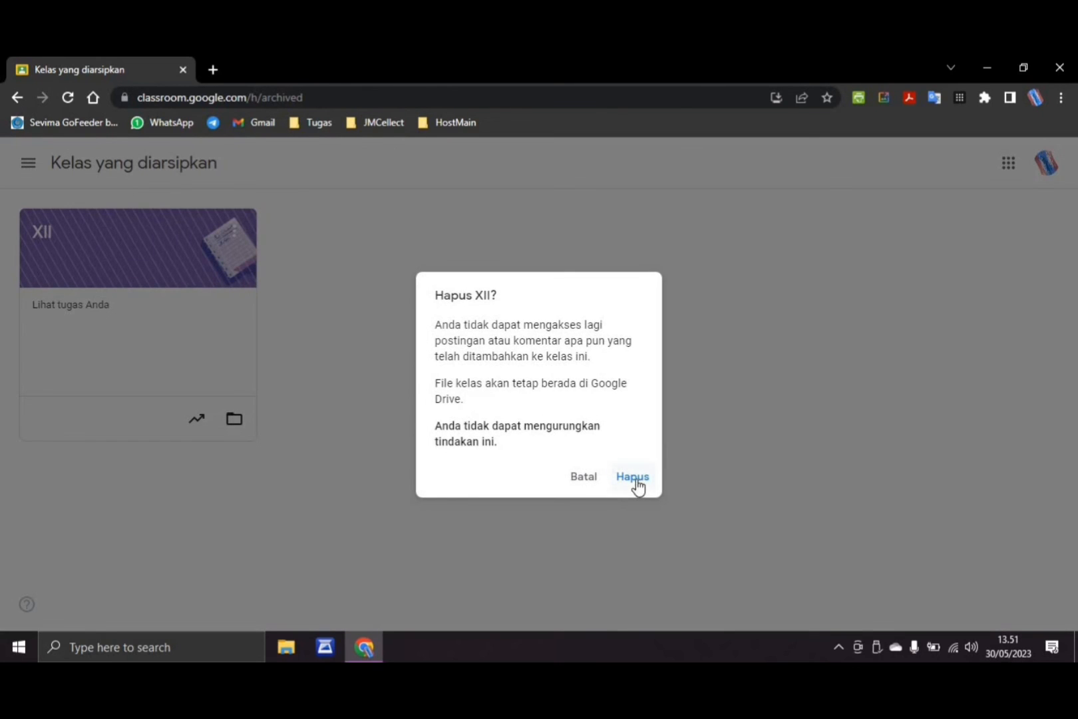
click(632, 477)
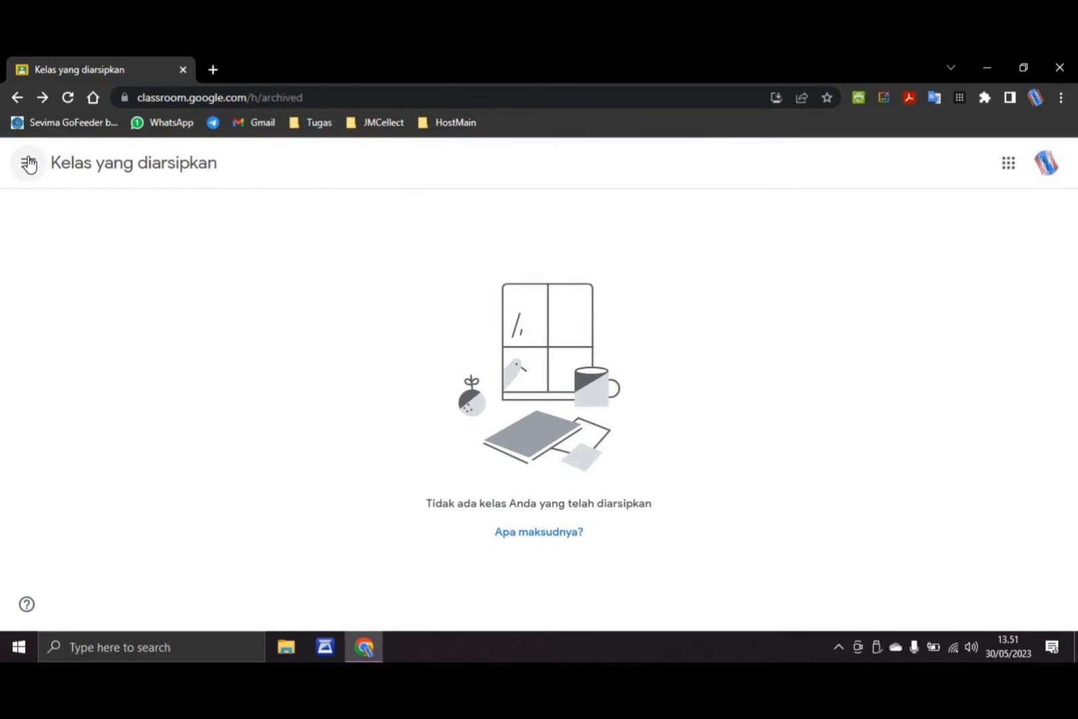
click(29, 165)
click(56, 174)
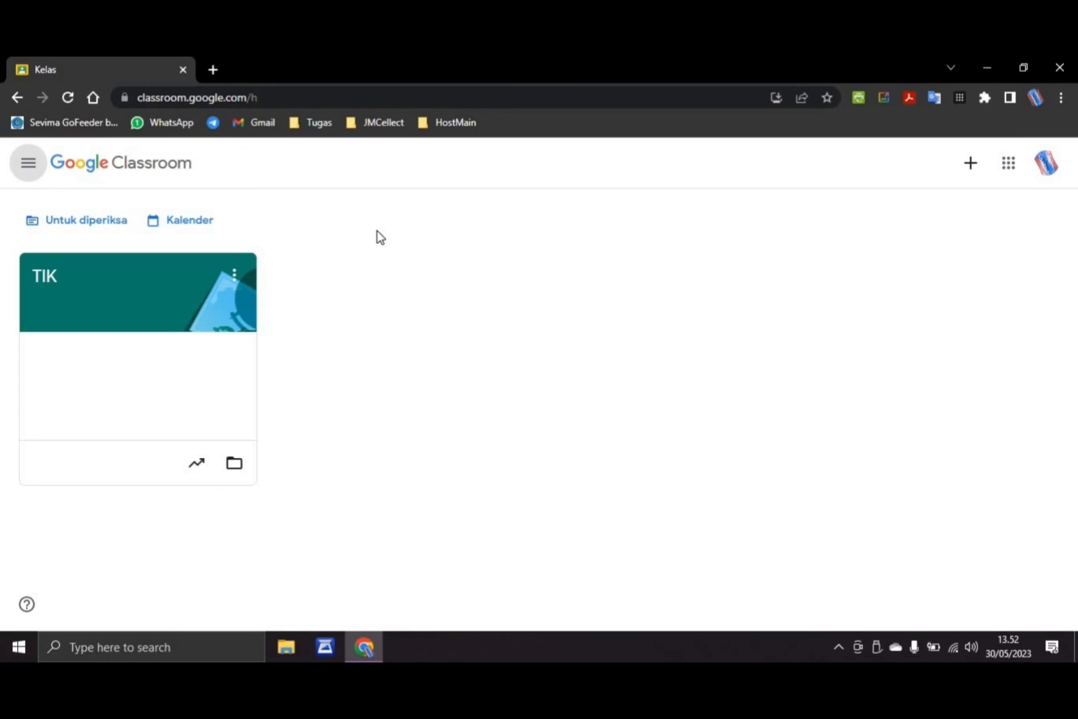
click(838, 648)
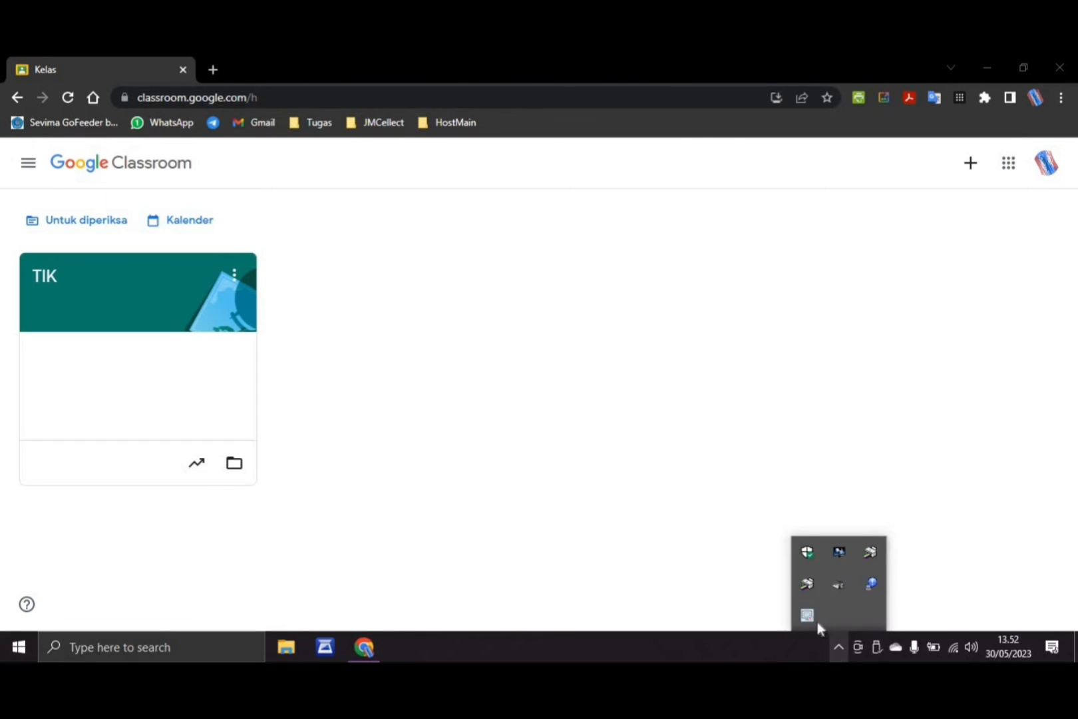